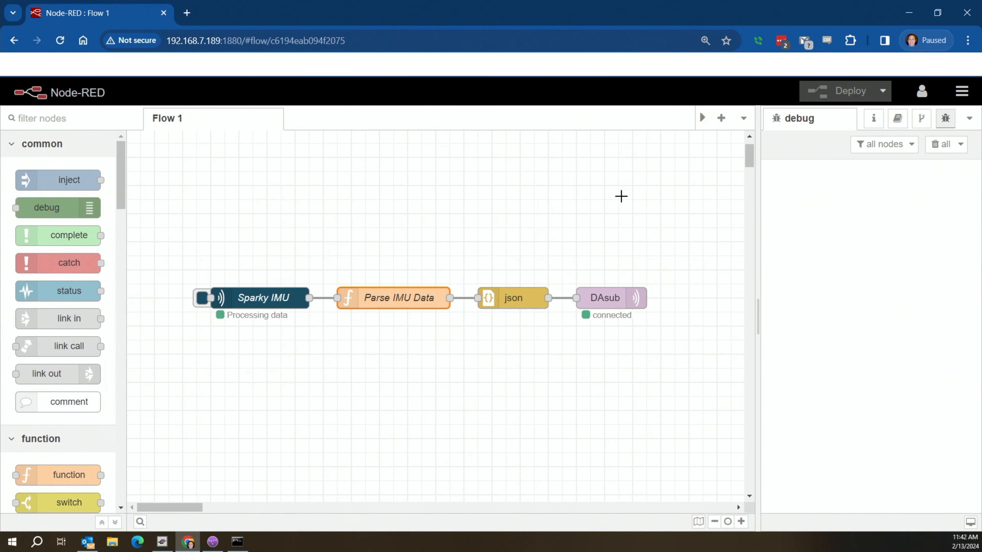
In Node-RED, review the json node, DAsub publish node and Skeeter broker settings without changes.
double_click(523, 297)
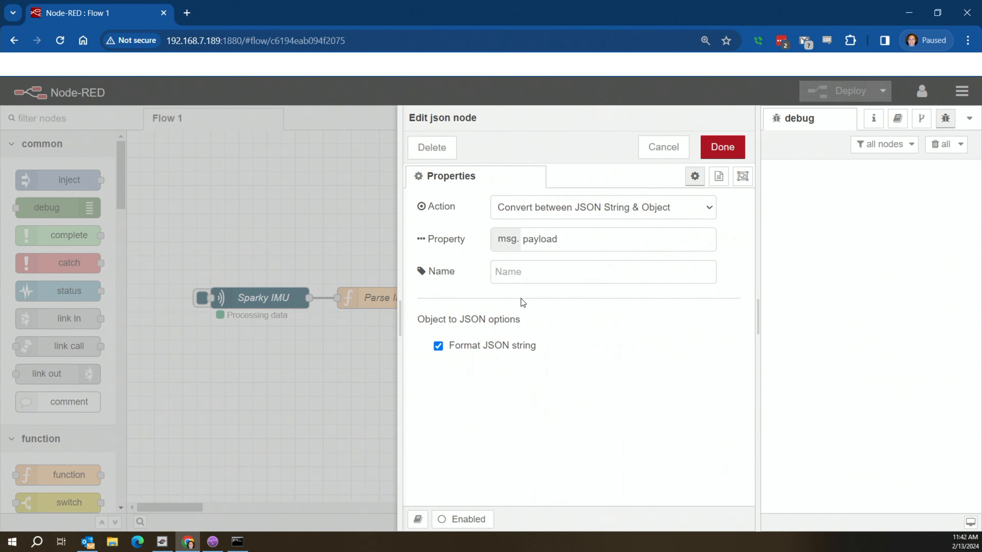
click(674, 147)
double_click(619, 298)
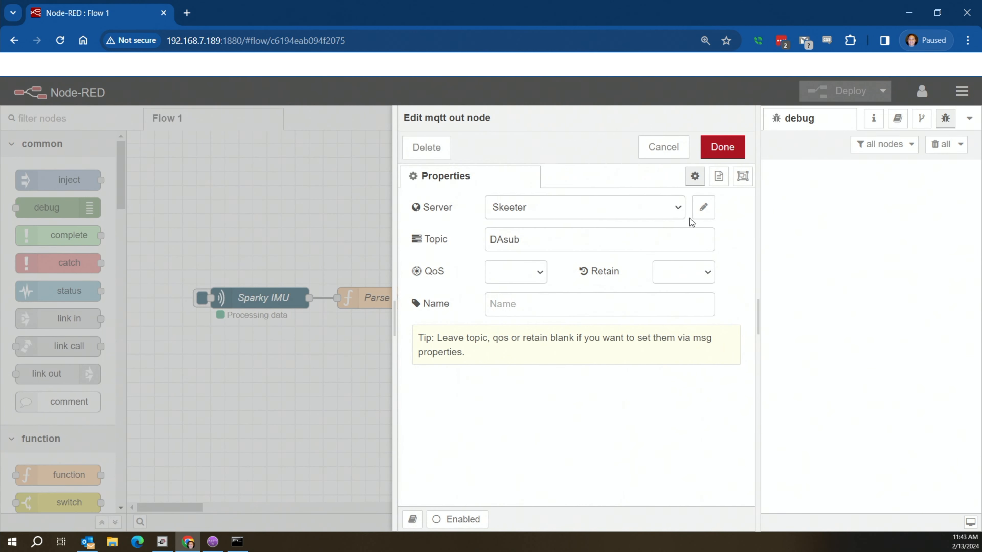
click(702, 208)
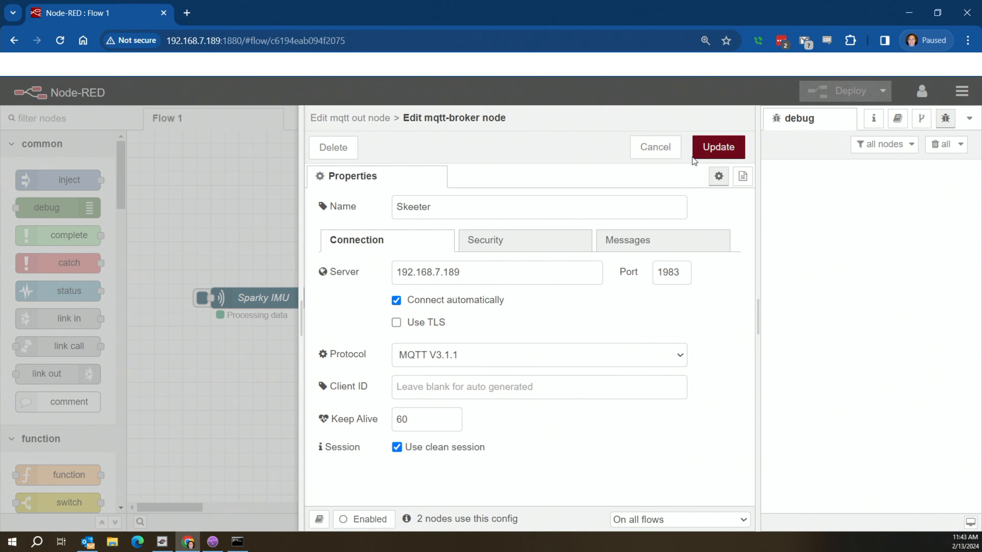
click(661, 147)
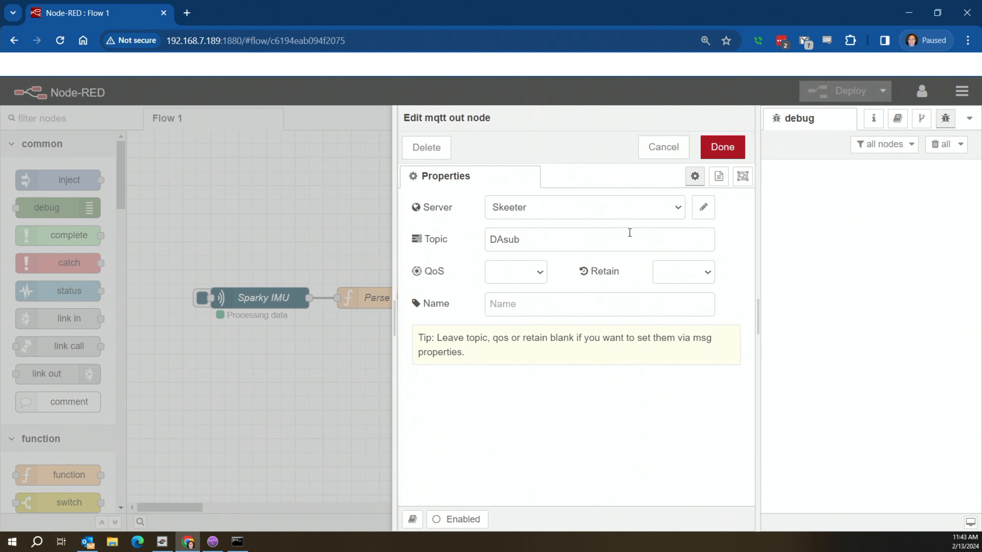
click(628, 237)
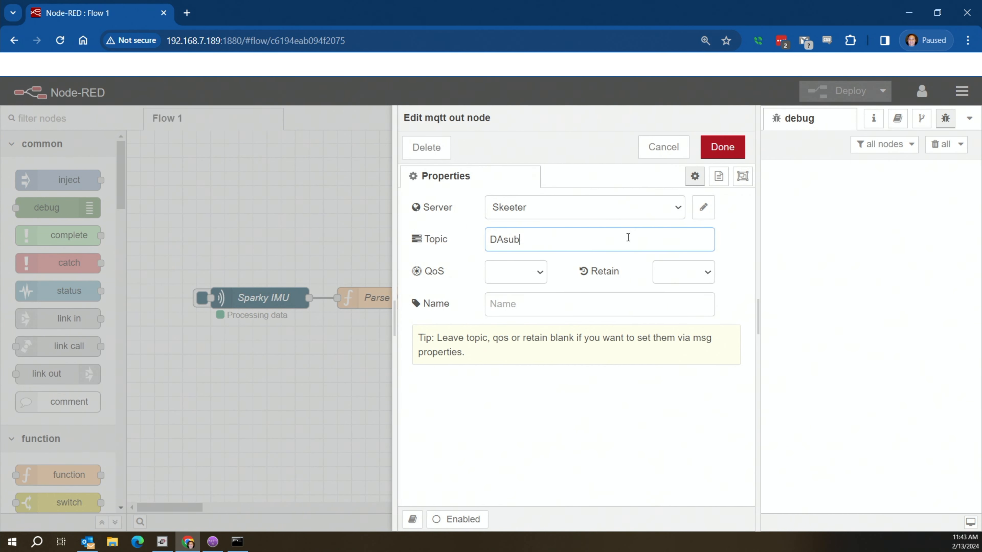
click(661, 147)
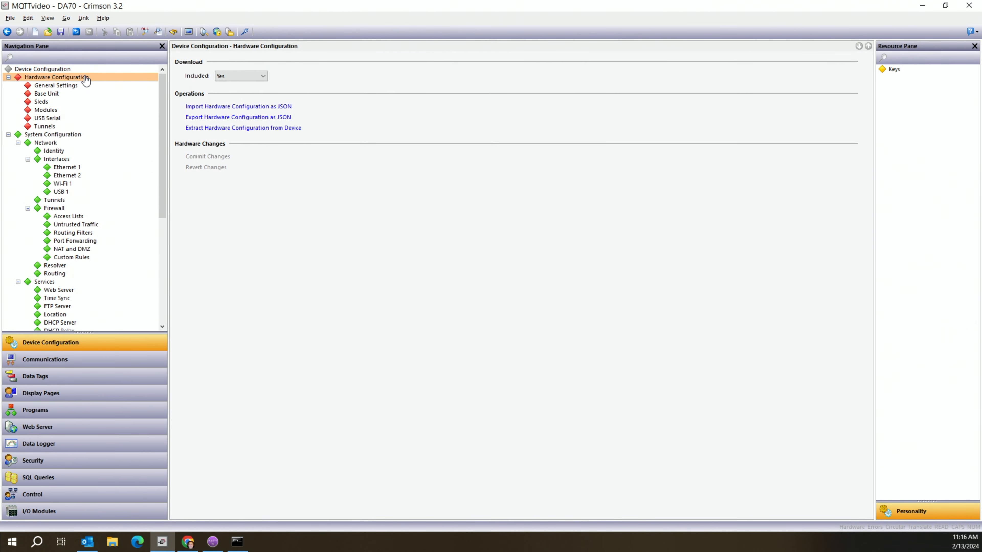
View the Hardware Configuration, Base Unit, Sleds and Ethernet 2 settings in Crimson.
click(86, 79)
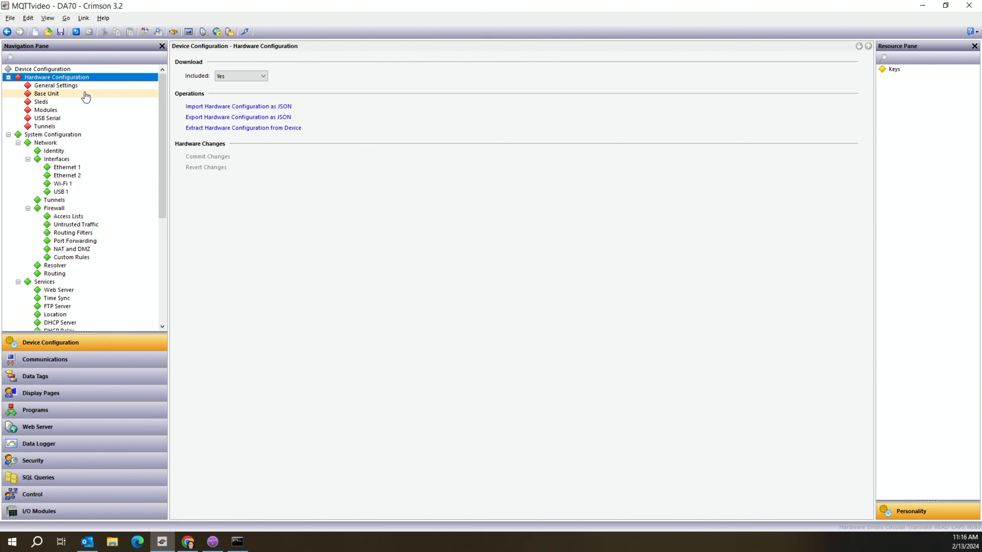
click(85, 95)
click(80, 102)
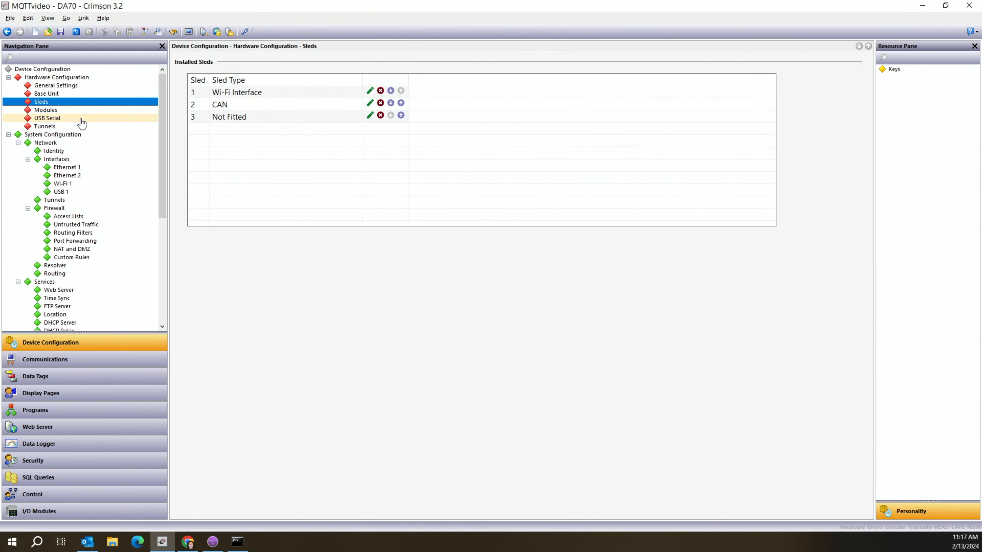
click(73, 176)
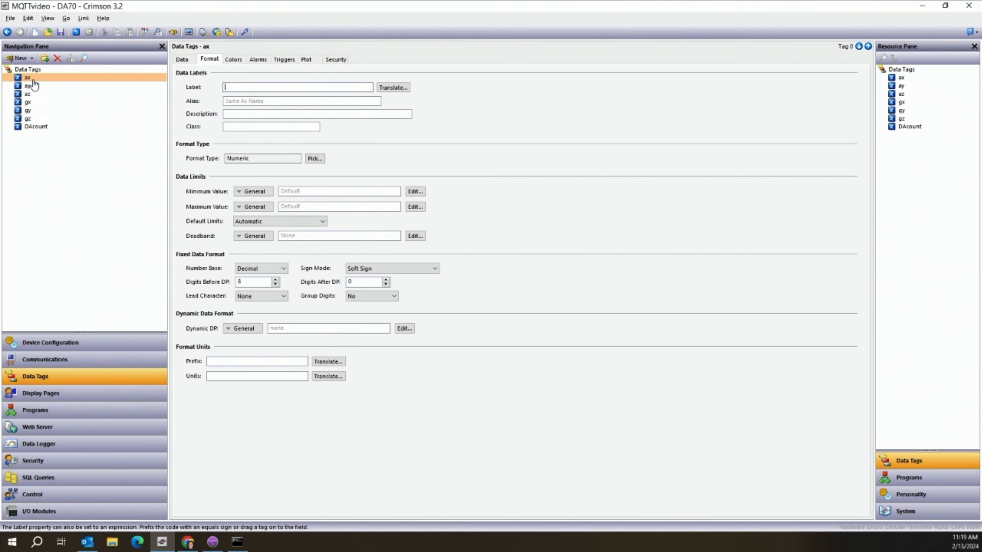
Inspect the properties of tags ay, az, gx, gy, gz and ax in turn.
click(32, 85)
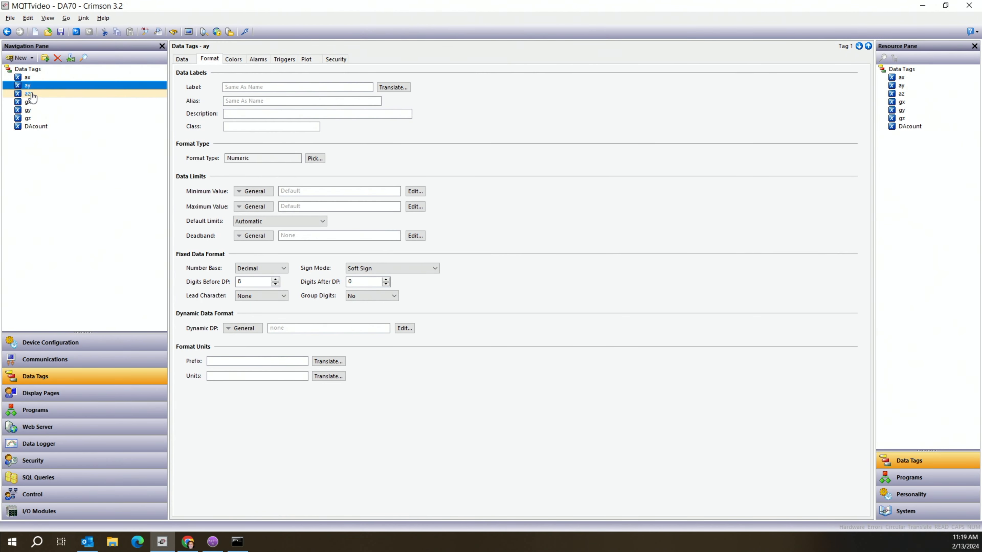
click(31, 94)
click(33, 102)
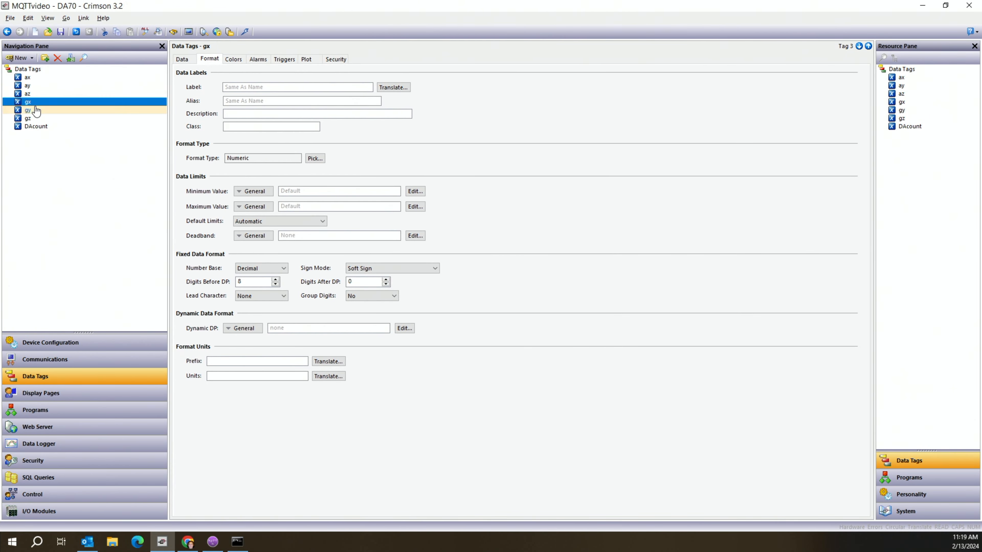
click(35, 109)
click(36, 119)
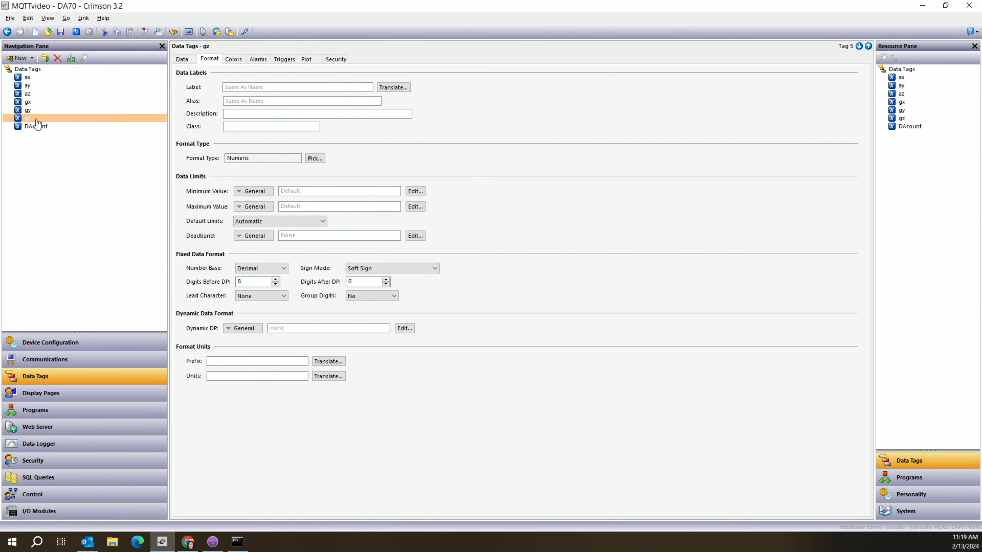
click(27, 79)
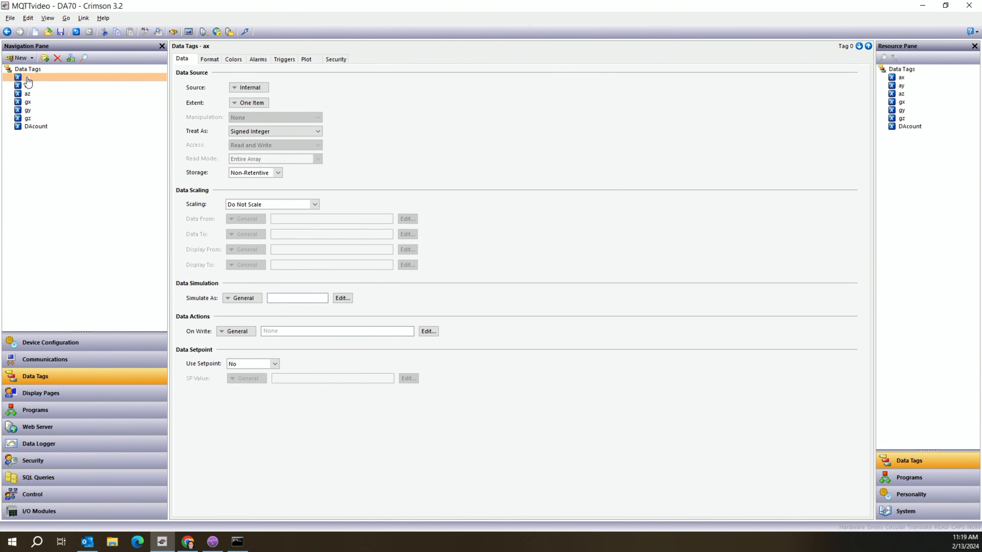
Confirm tag ax's source stays Internal and review its format settings.
click(257, 89)
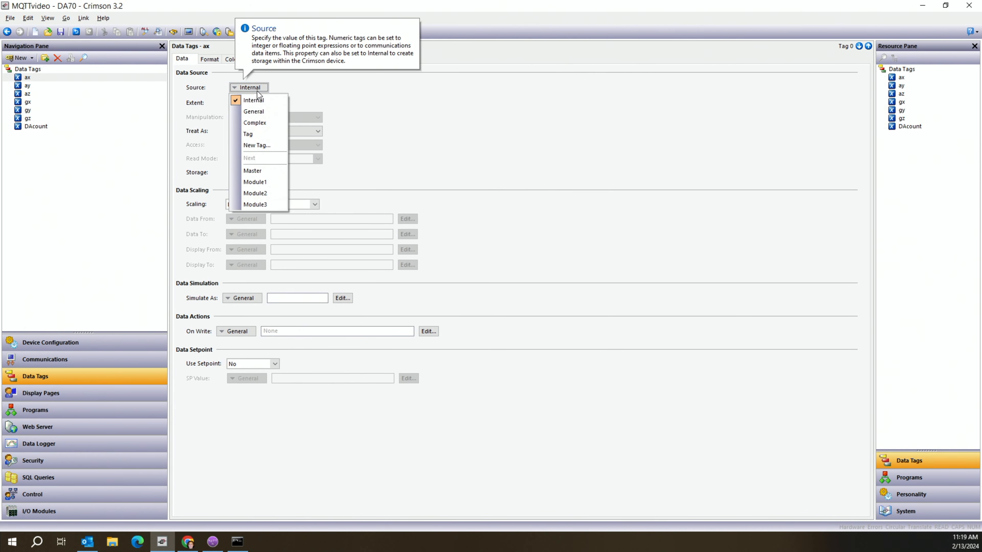
click(258, 99)
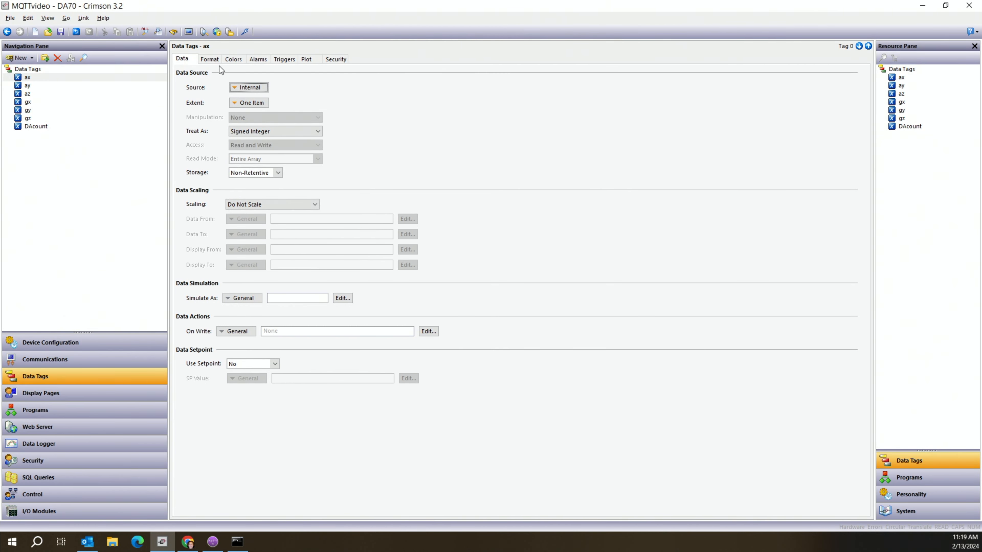
click(209, 59)
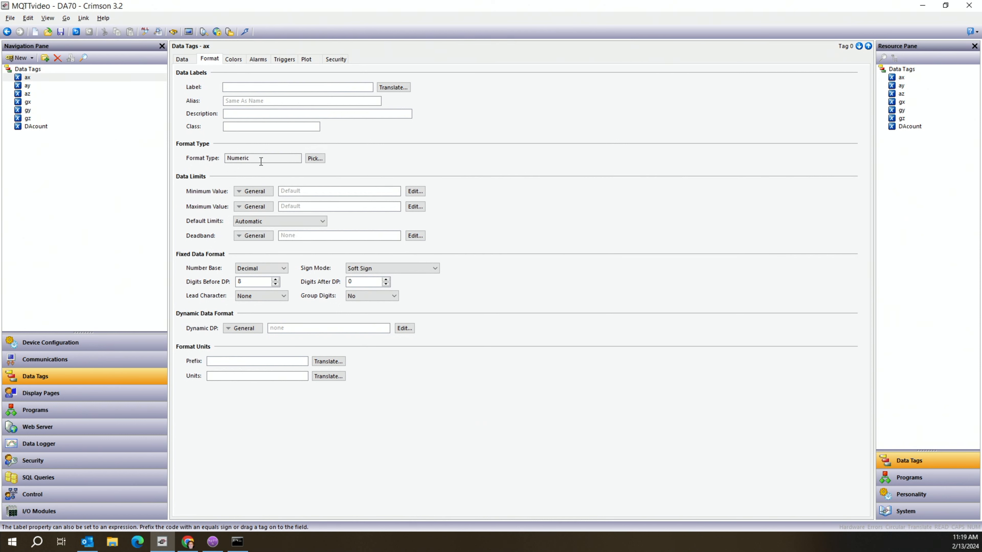
mouse_move(262, 158)
mouse_move(270, 284)
mouse_move(383, 280)
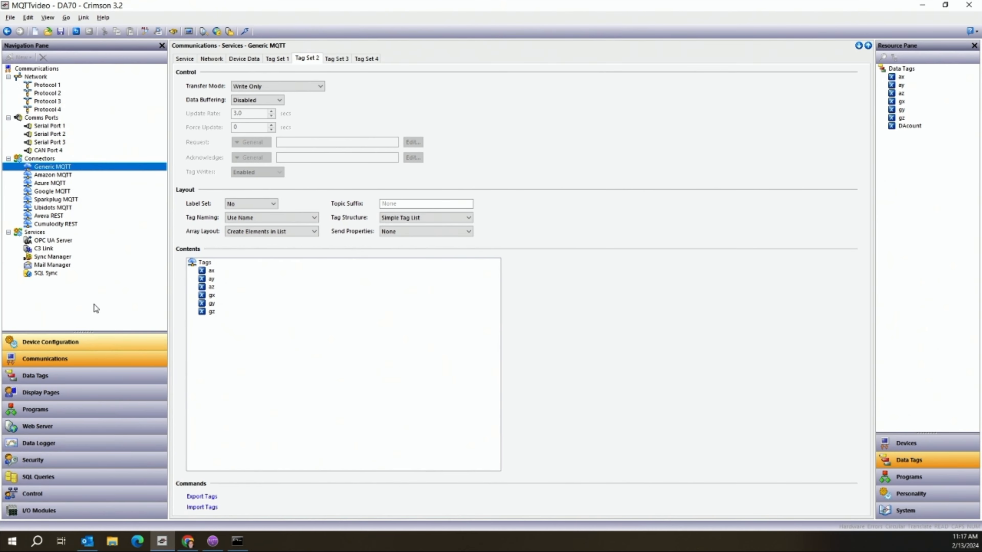
Check the MQTT service settings, keeping Update Mode at Send Changes.
click(185, 58)
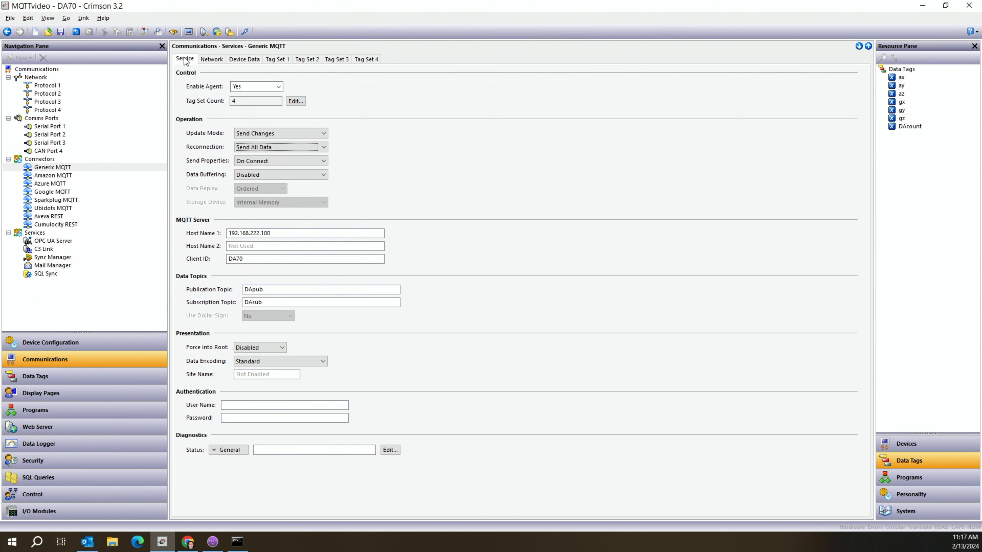
mouse_move(271, 85)
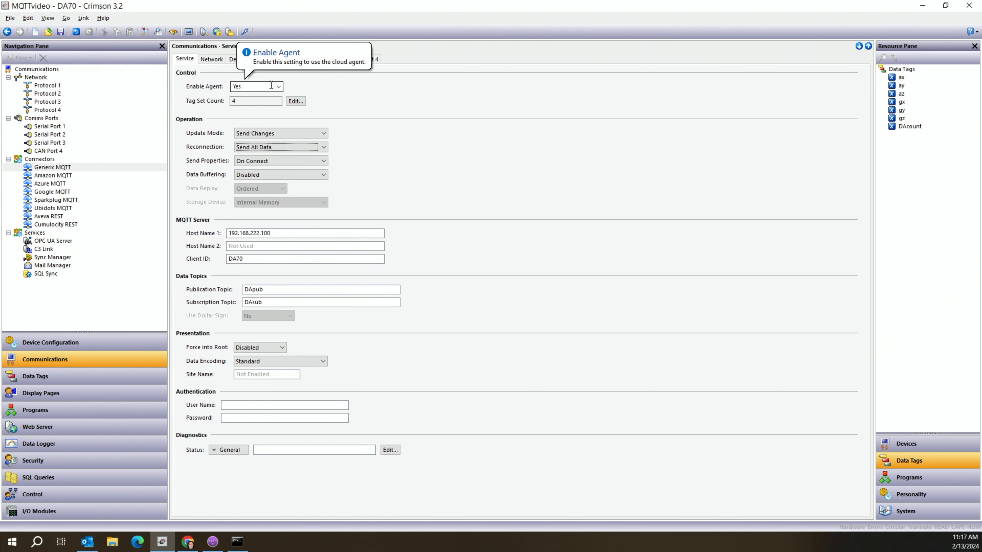
click(284, 134)
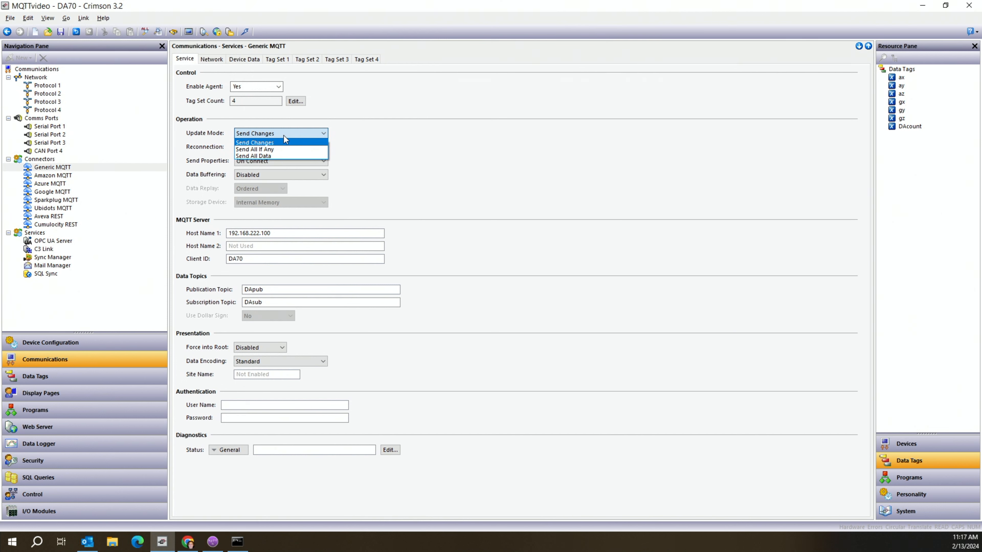
click(284, 135)
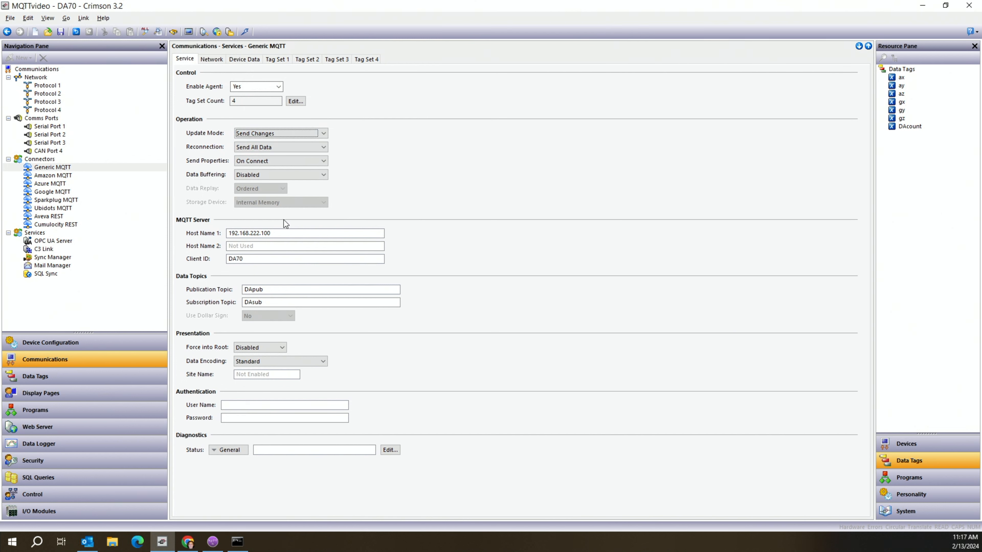
mouse_move(283, 233)
mouse_move(281, 289)
mouse_move(273, 347)
Check the MQTT network settings, keeping Ethernet 2 as the send interface.
click(213, 58)
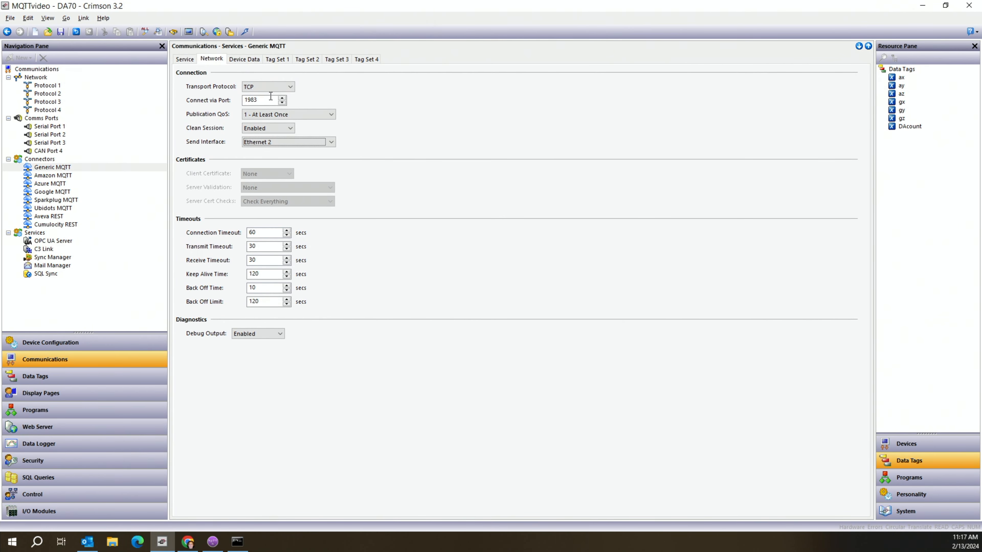
mouse_move(271, 99)
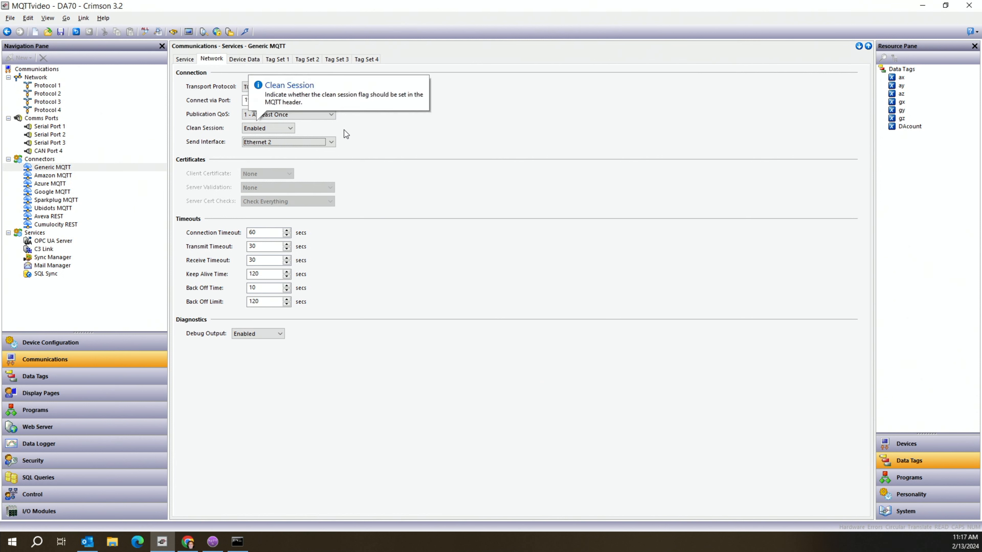
click(314, 142)
click(314, 142)
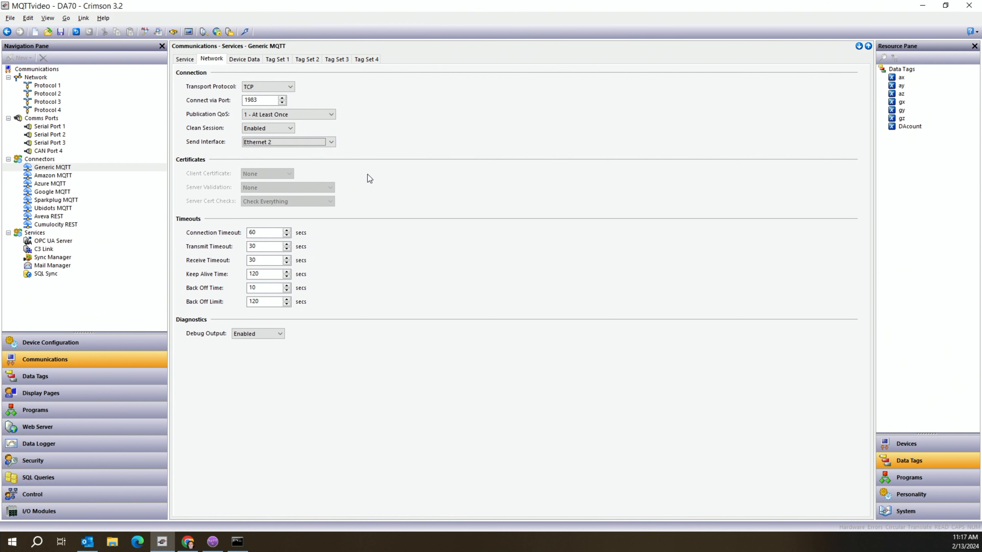
Review the device data publishing settings and Tag Set 1 with DAcount, then show Tag Set 2.
click(239, 61)
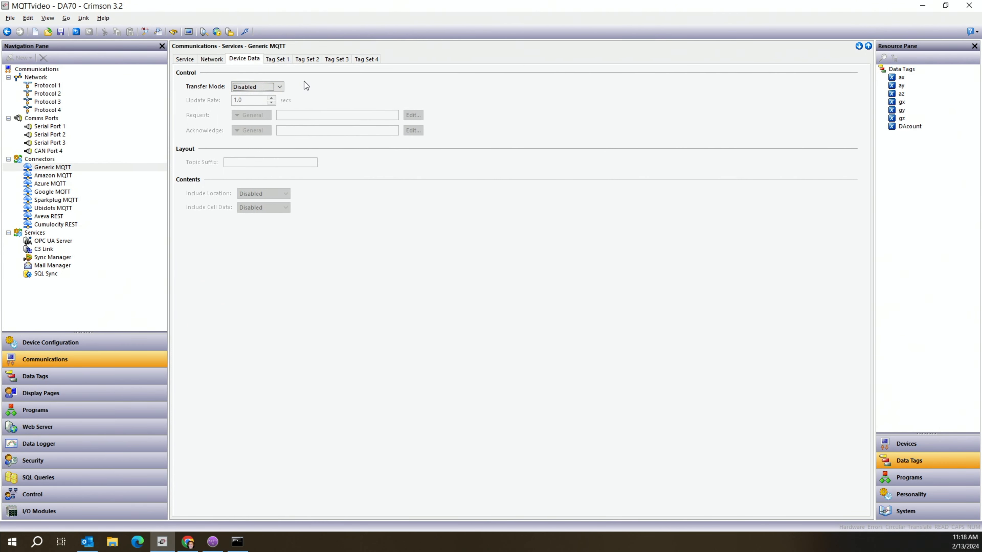
click(273, 61)
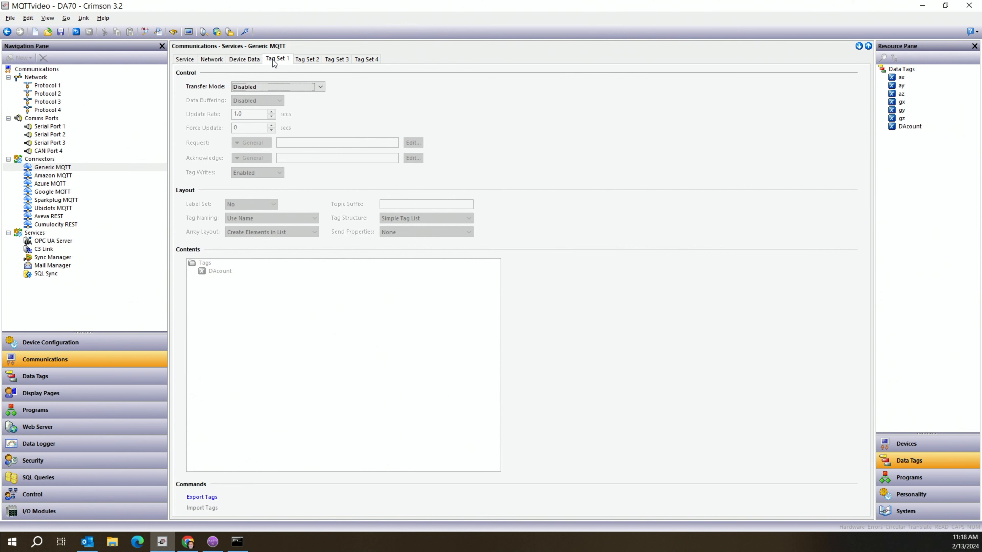
click(307, 60)
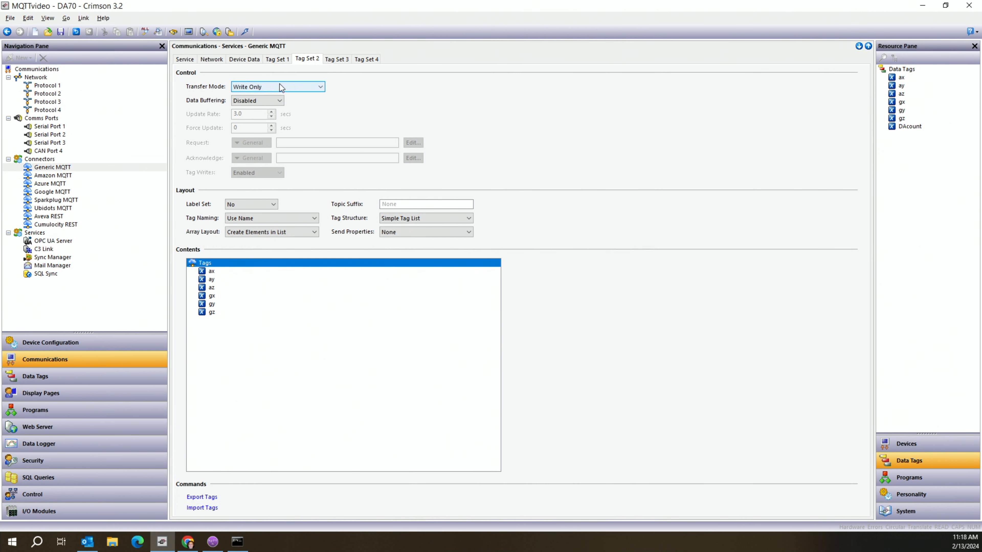
mouse_move(280, 89)
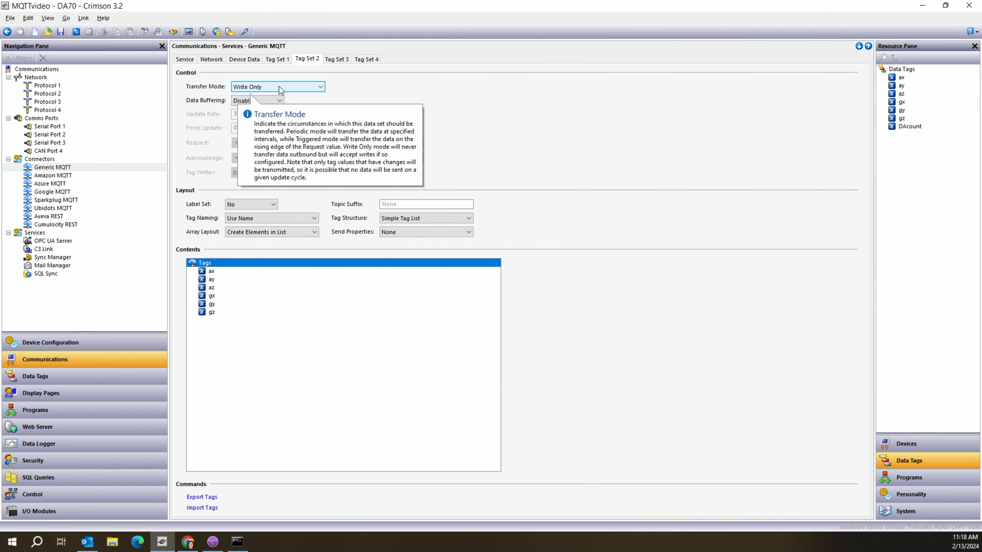
Keep Label Set at No and Tag Naming at Use Name, and add gz to the contents.
click(407, 220)
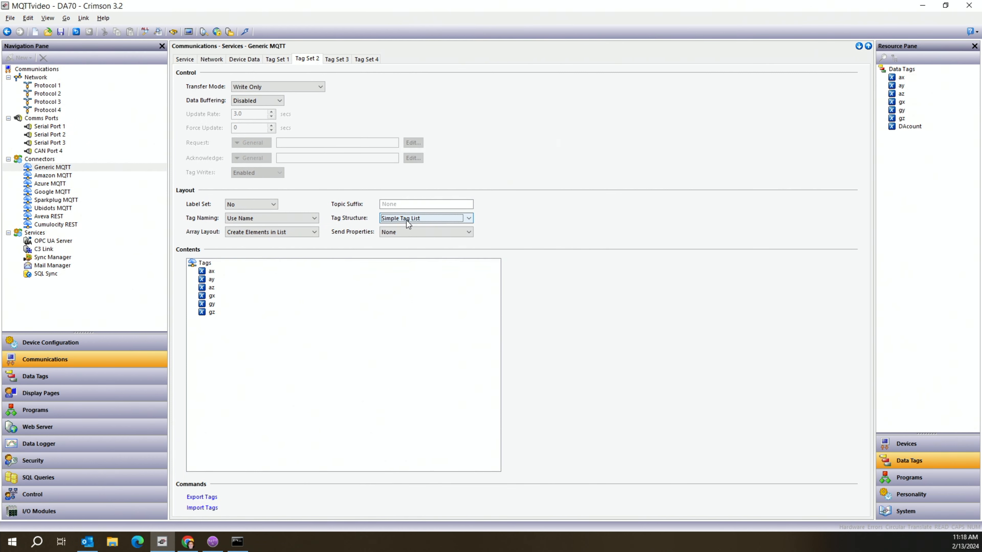
click(243, 206)
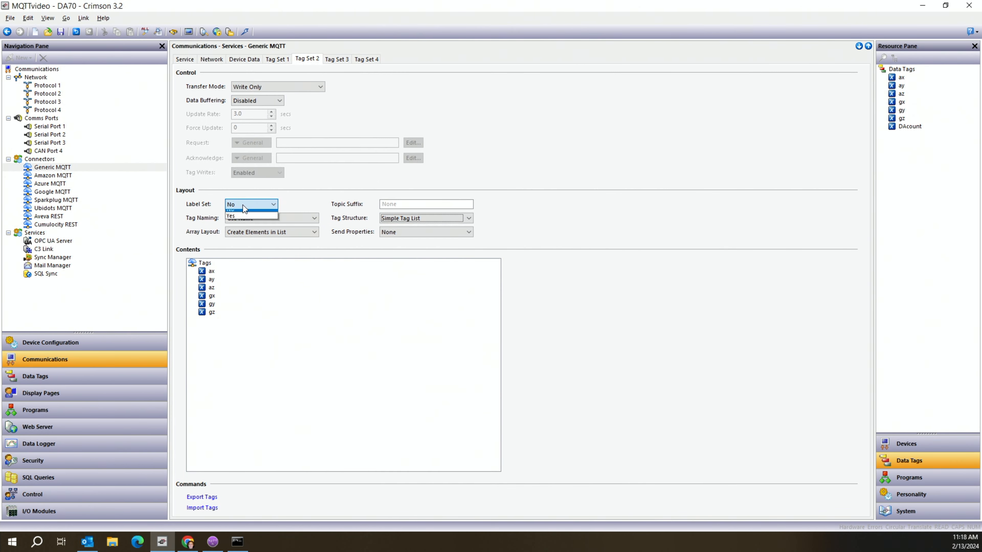
click(242, 205)
mouse_move(254, 223)
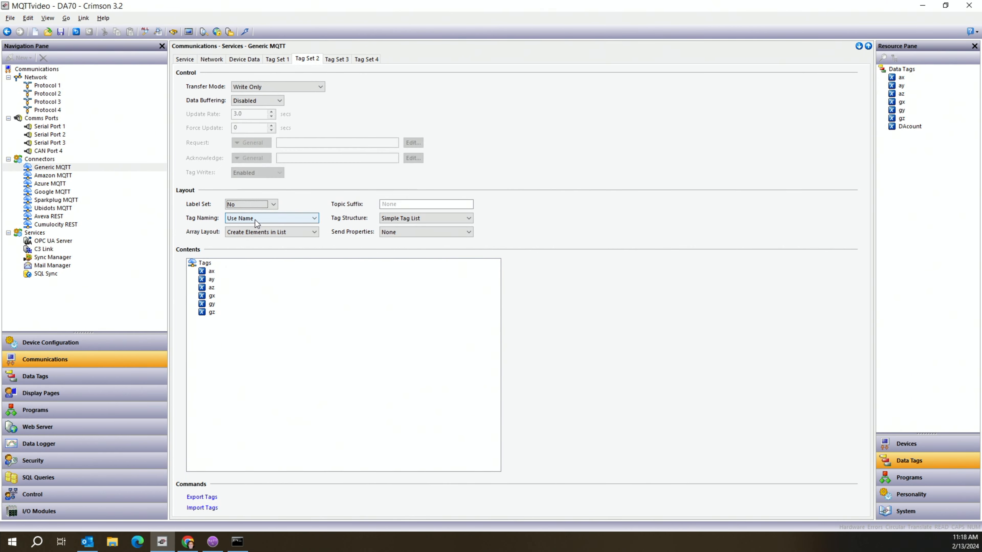
click(254, 220)
click(254, 220)
click(212, 304)
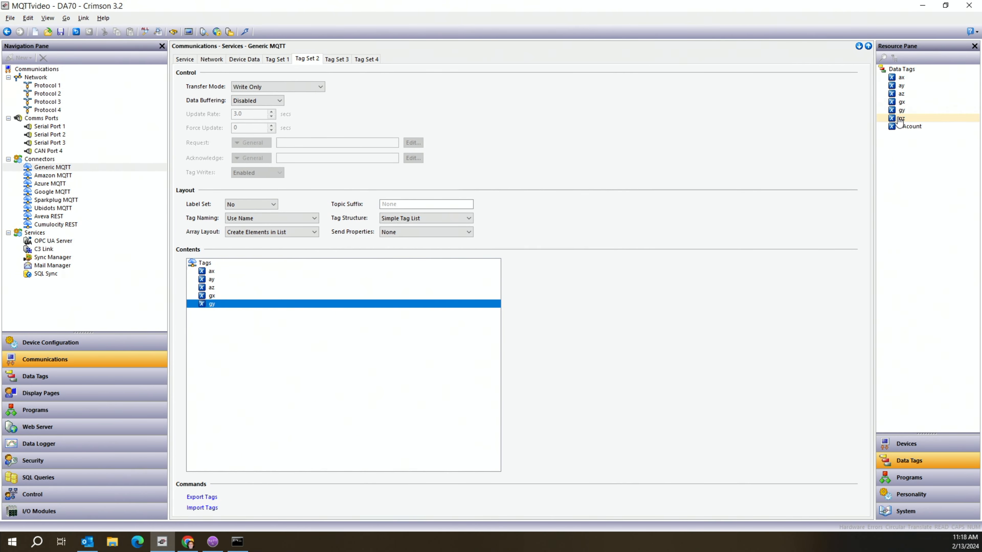
drag(899, 119, 278, 340)
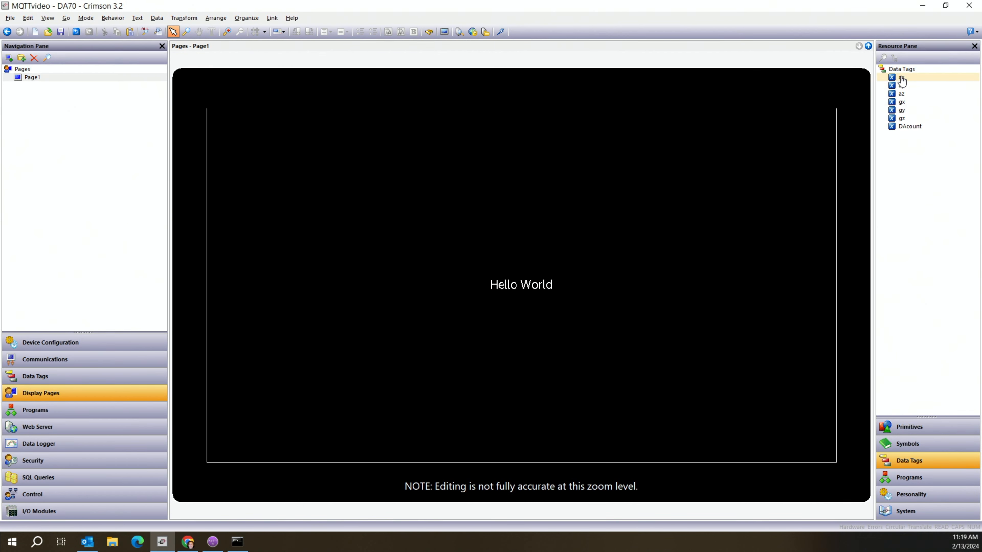
Place ax through gz readouts on Page1 and set the ax readout's font to Hei 24 Regular.
drag(902, 81, 365, 313)
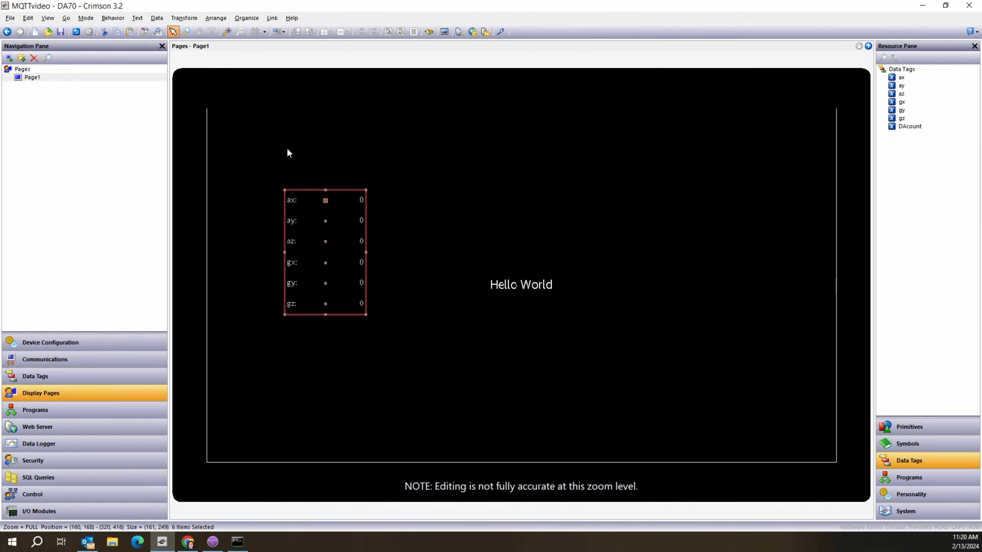
click(288, 163)
double_click(305, 196)
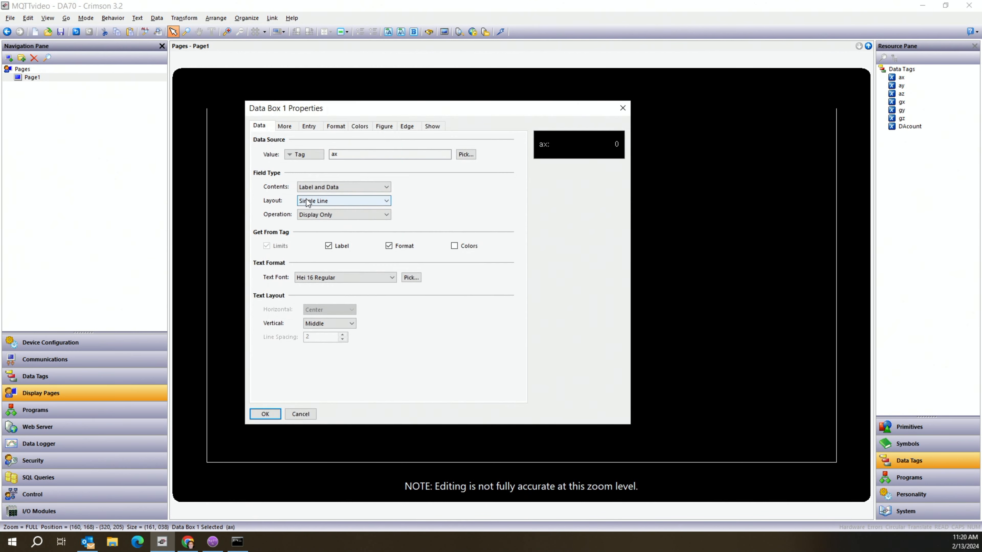
click(393, 277)
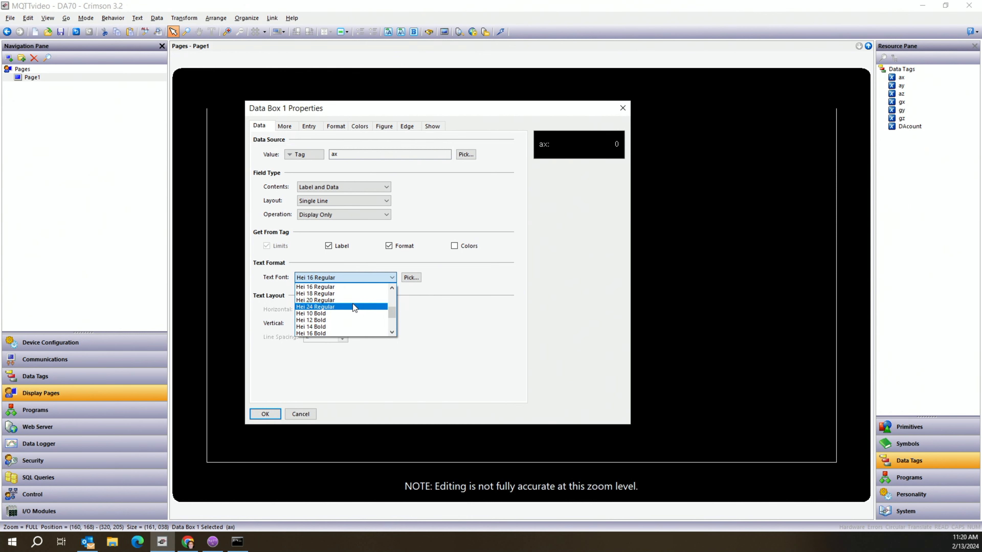
click(352, 303)
click(265, 413)
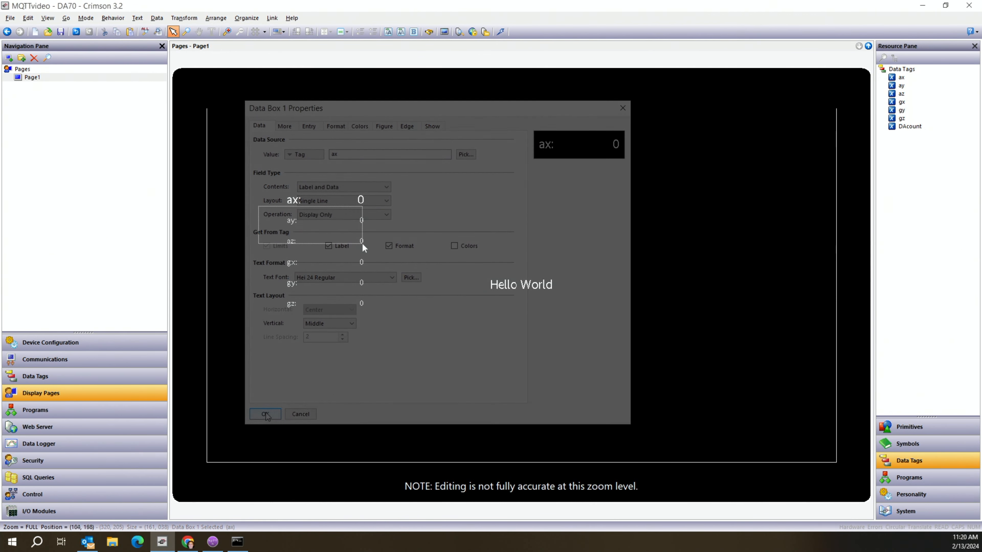
Copy ax's text format to the ay through gz readouts and download the database to the device.
drag(257, 204, 415, 342)
right_click(339, 285)
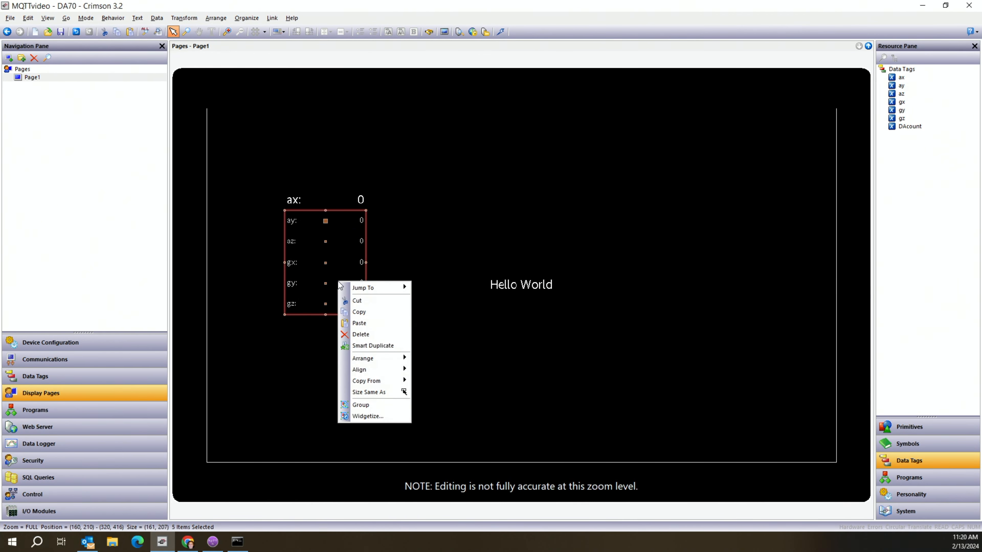
mouse_move(382, 380)
click(465, 392)
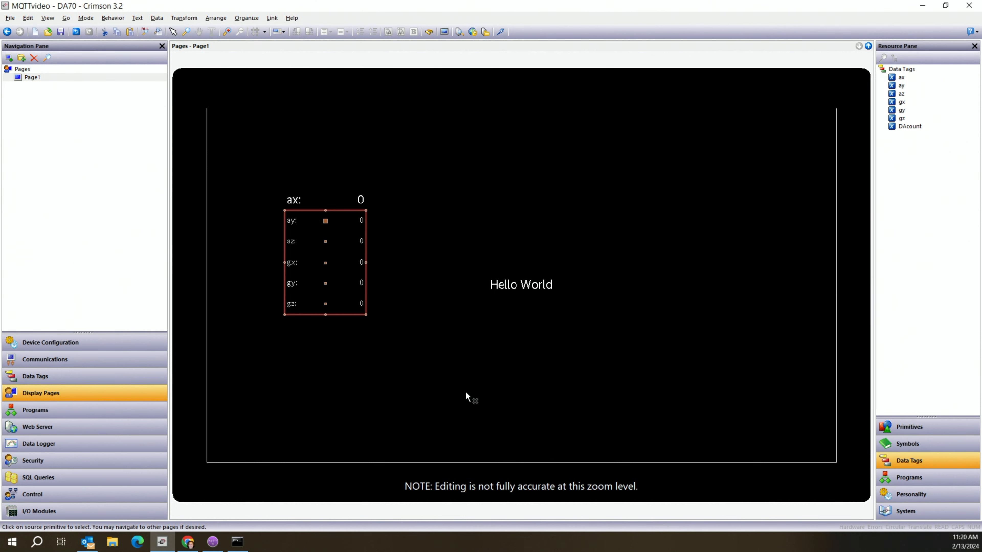
shift+click(325, 198)
click(422, 272)
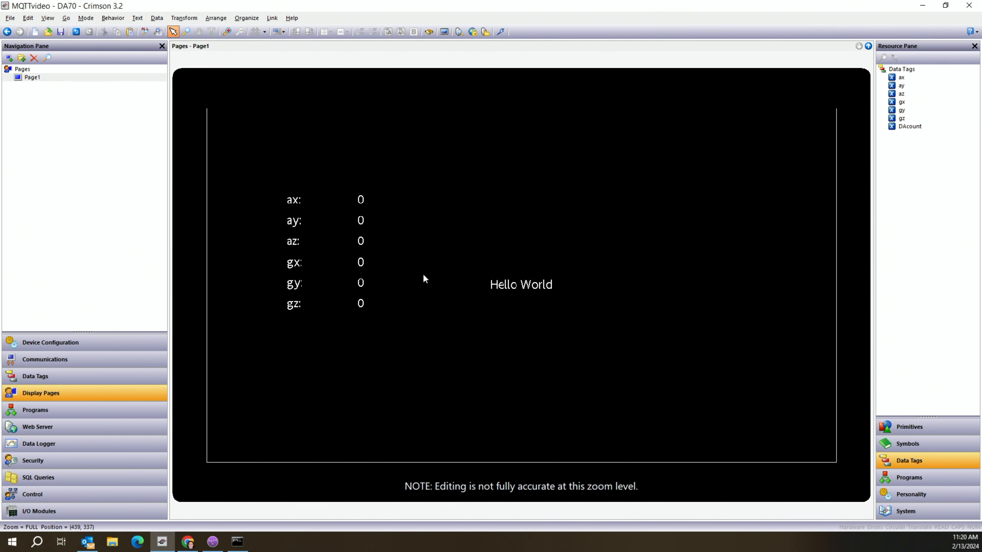
click(500, 33)
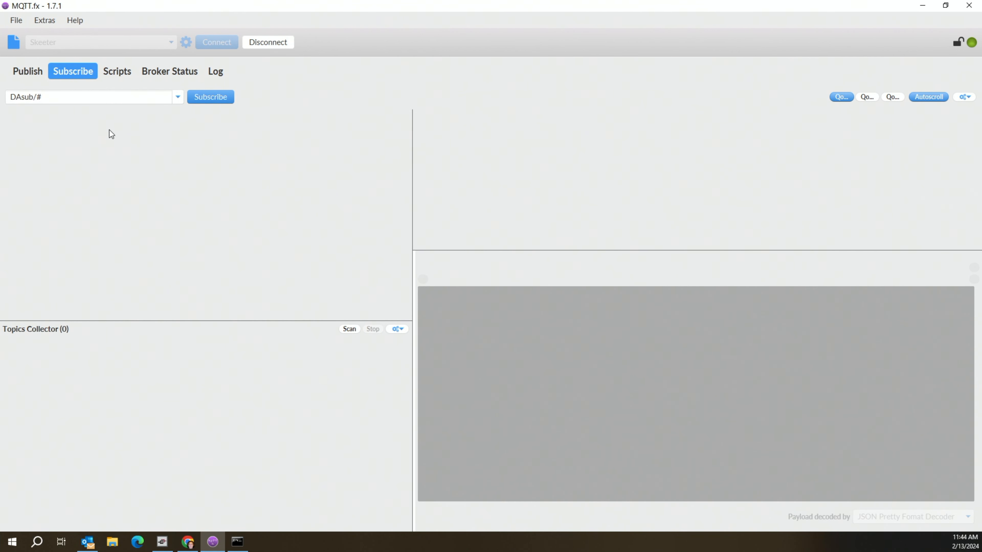
Subscribe to the DAsub/# topic in MQTT.fx.
click(201, 98)
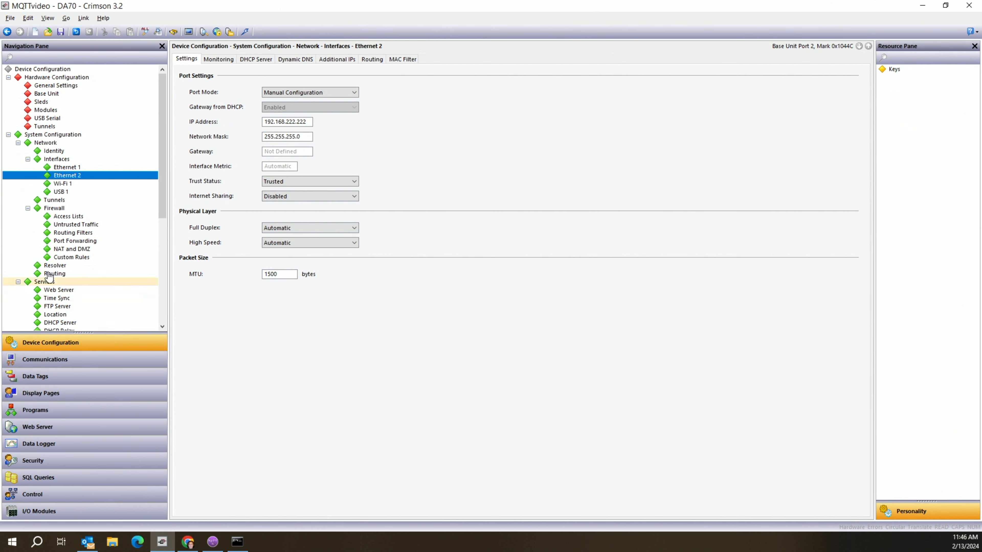
Check the Ethernet 1 settings, confirming address 192.168.1.20.
click(68, 168)
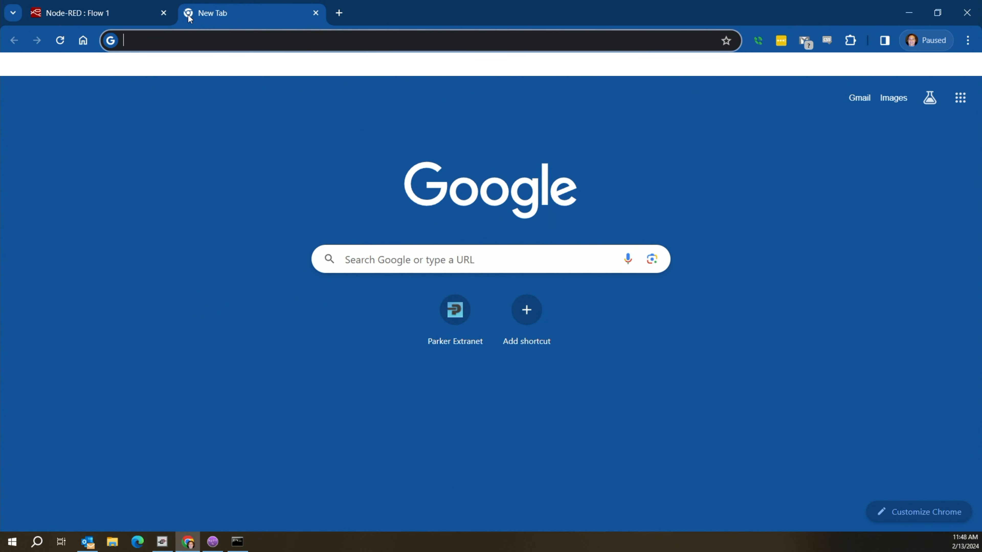
Load 192.168.1.20 in the new tab and open the device's Remote View.
text(192)
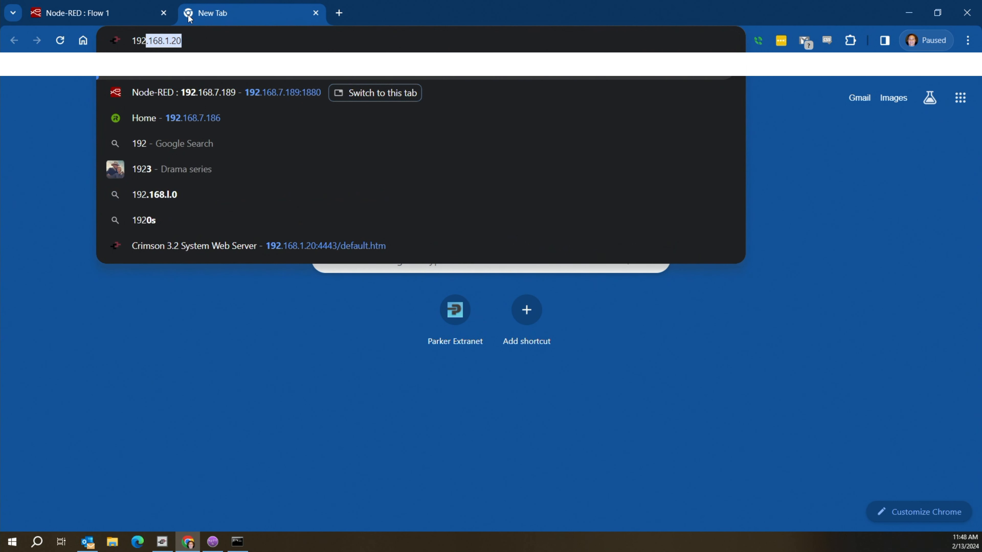
text(.168)
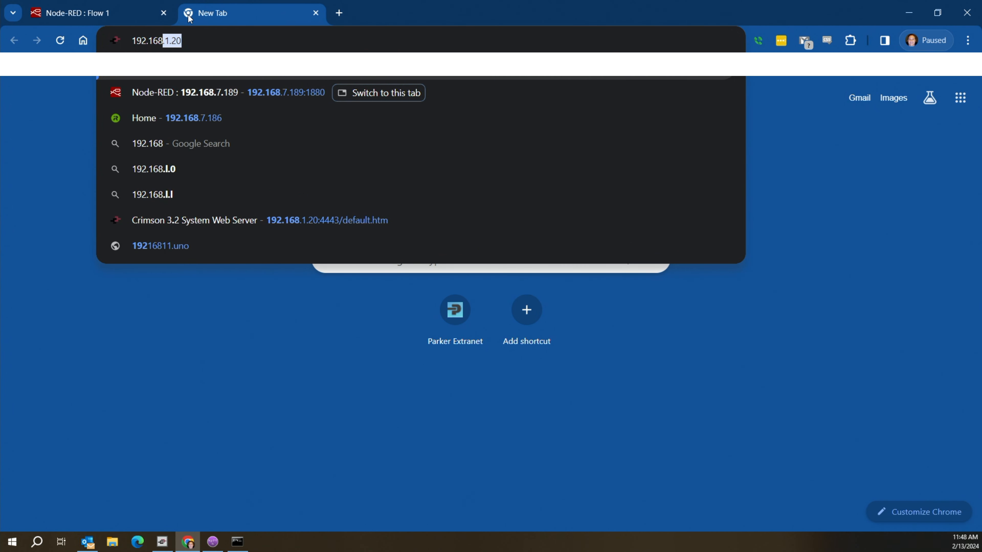
text(.1.20)
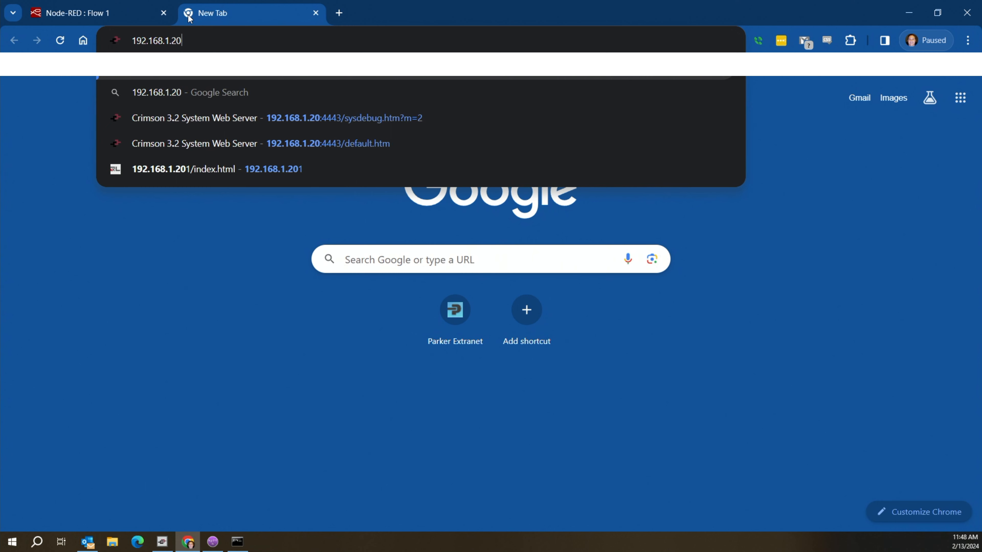
key(Return)
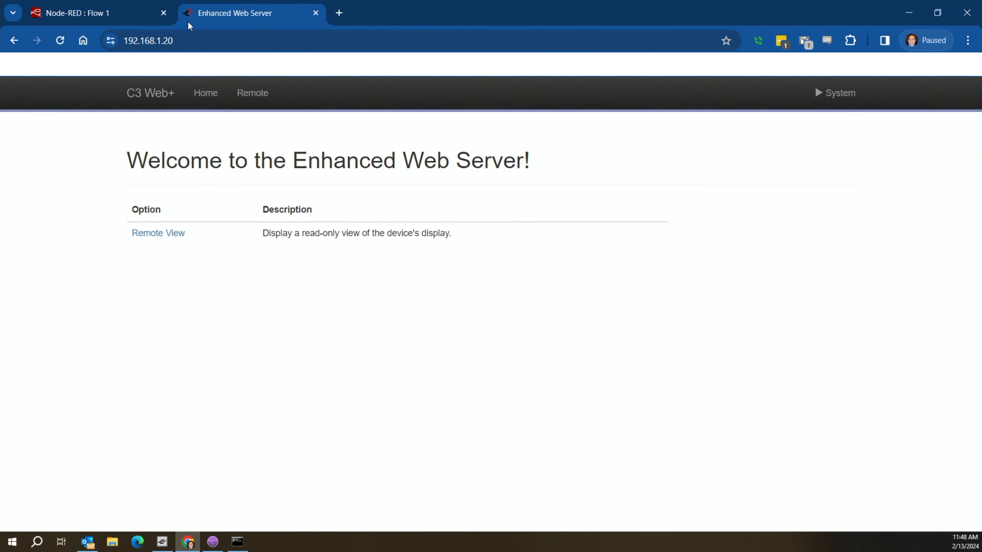
click(168, 234)
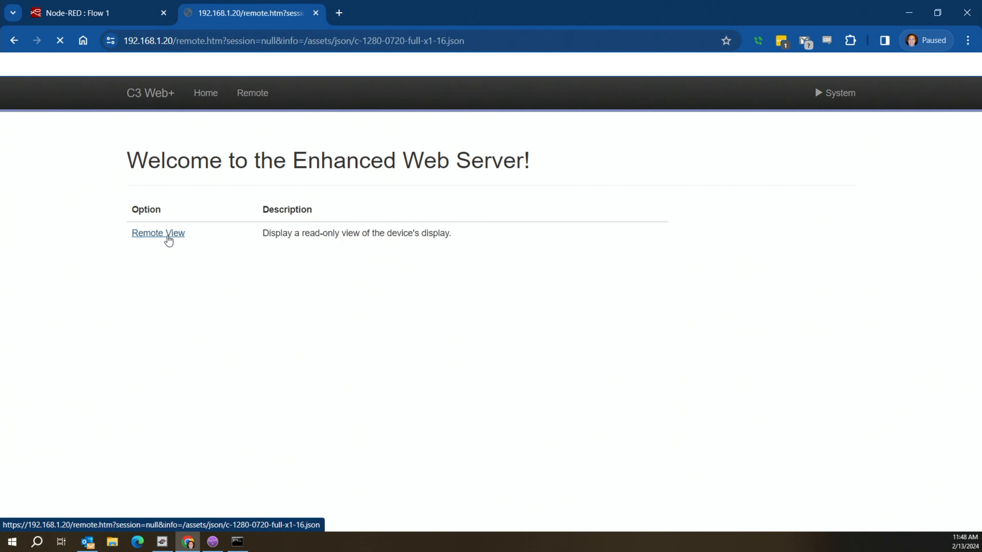
scroll(352, 317, down, 4)
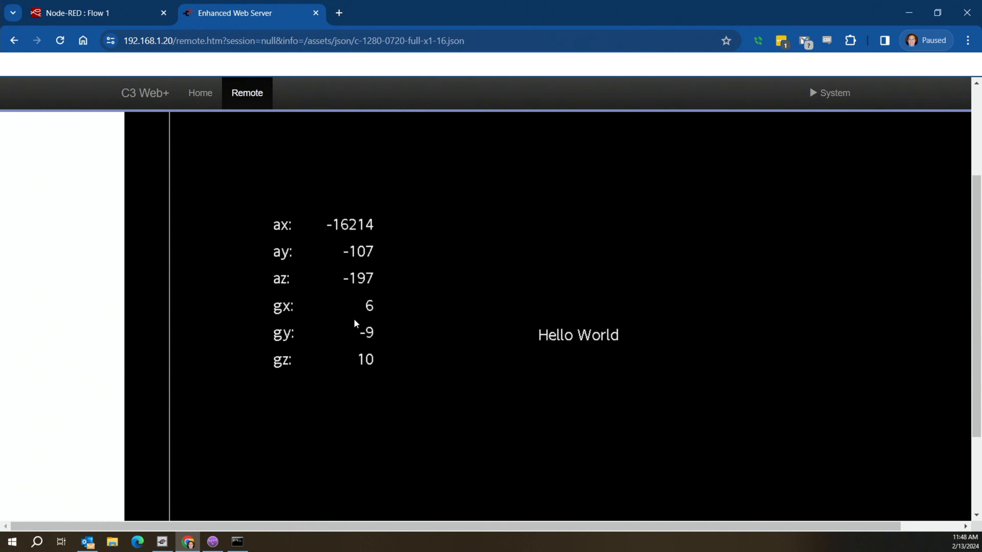
scroll(353, 318, up, 4)
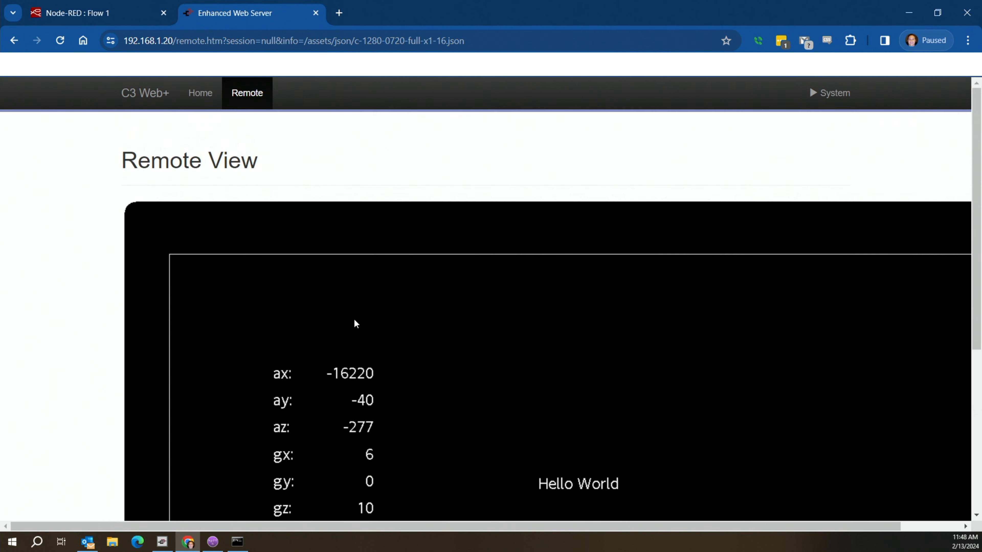
Log on, open Network Status, and highlight the ESTABLISHED connection to 192.168.222.100:1983.
click(839, 93)
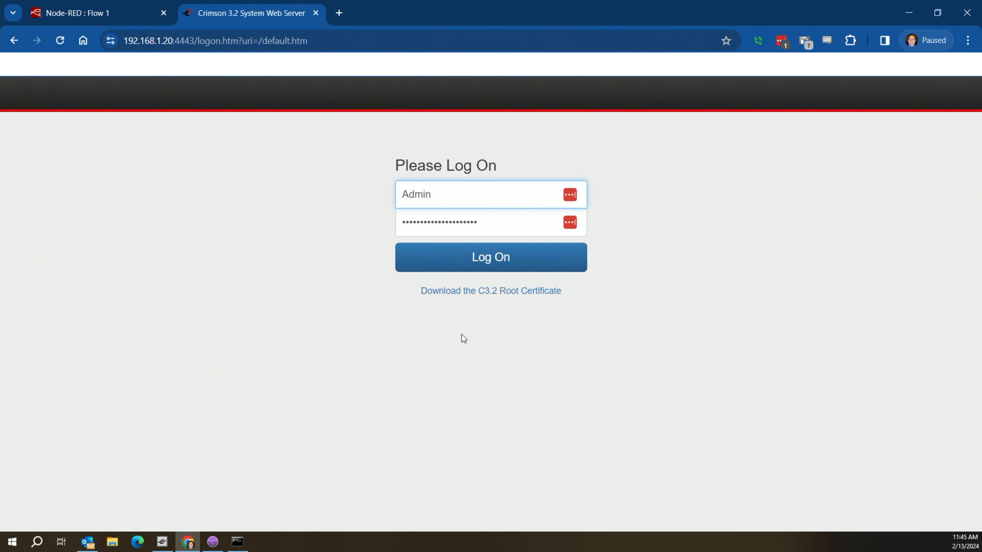
click(486, 259)
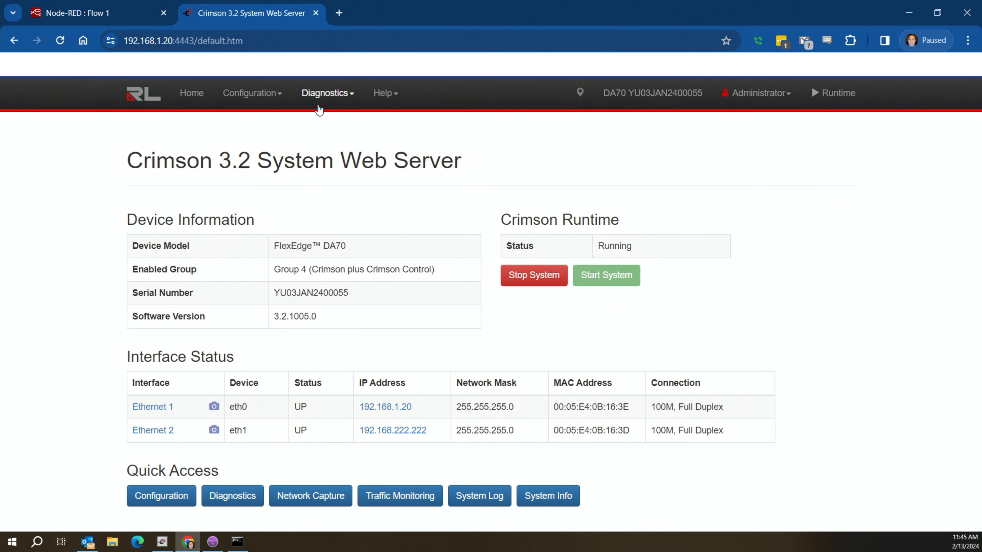
click(321, 94)
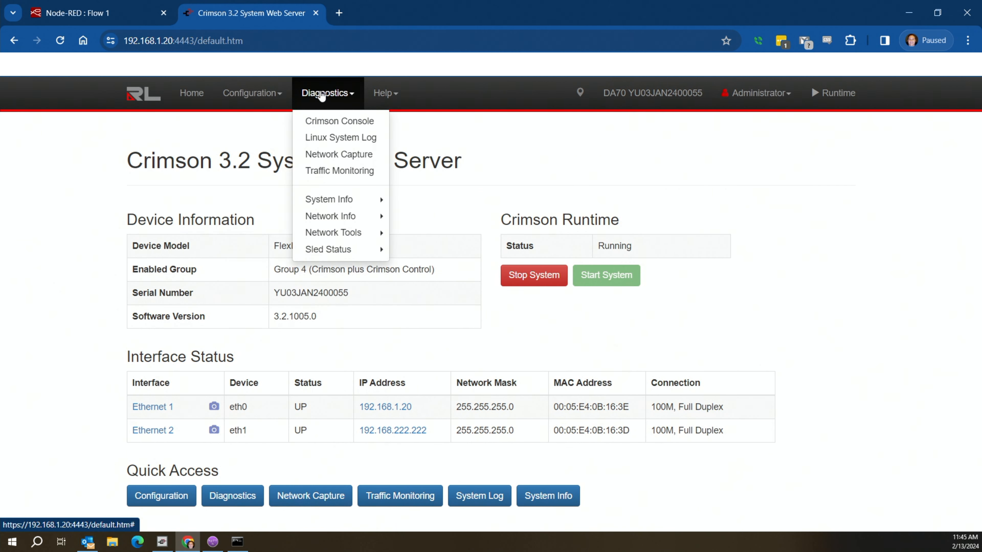
mouse_move(345, 216)
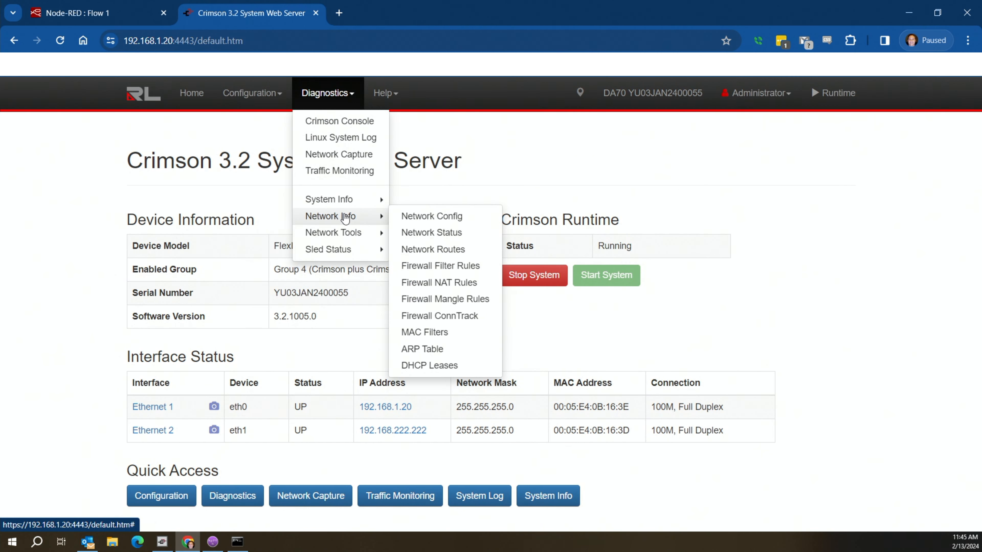
click(436, 234)
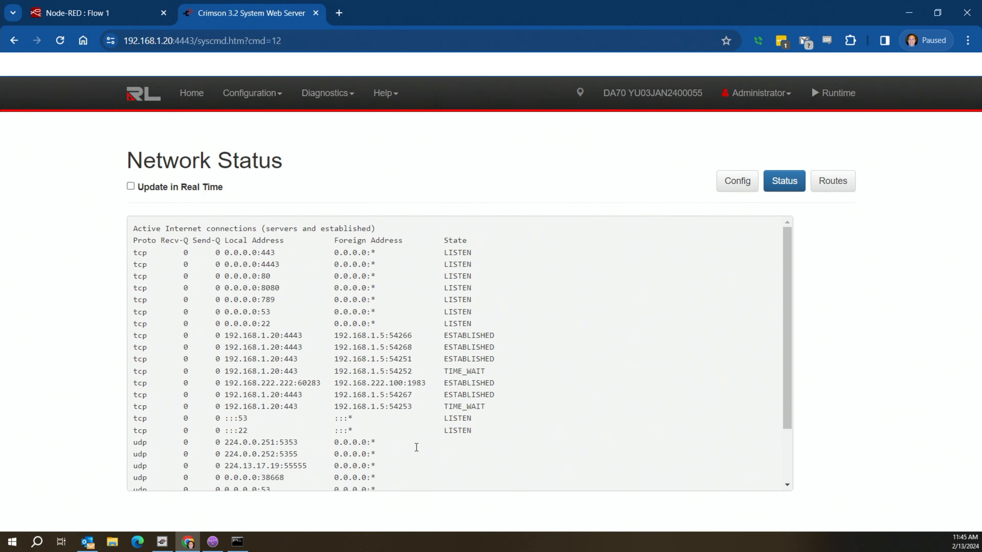
drag(428, 383, 197, 387)
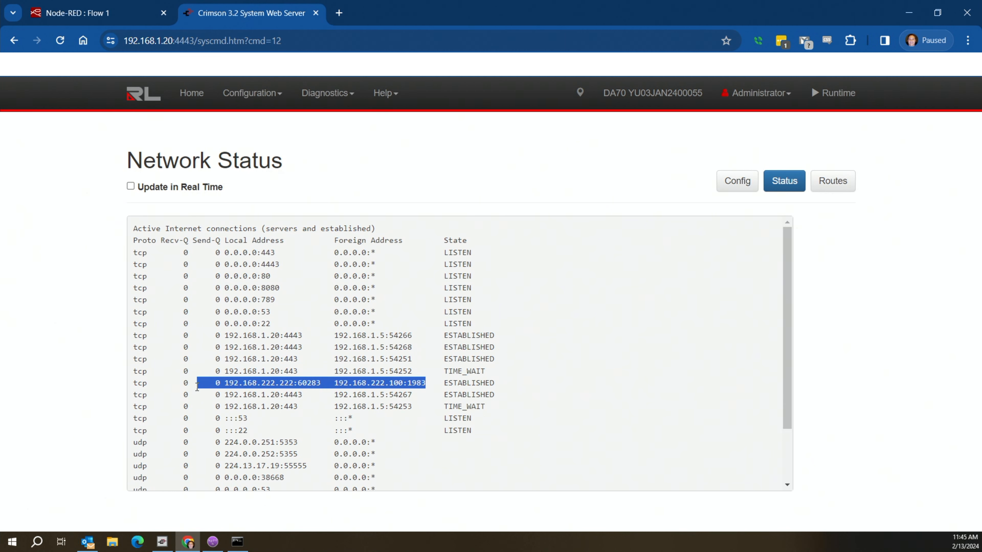
drag(439, 383, 499, 383)
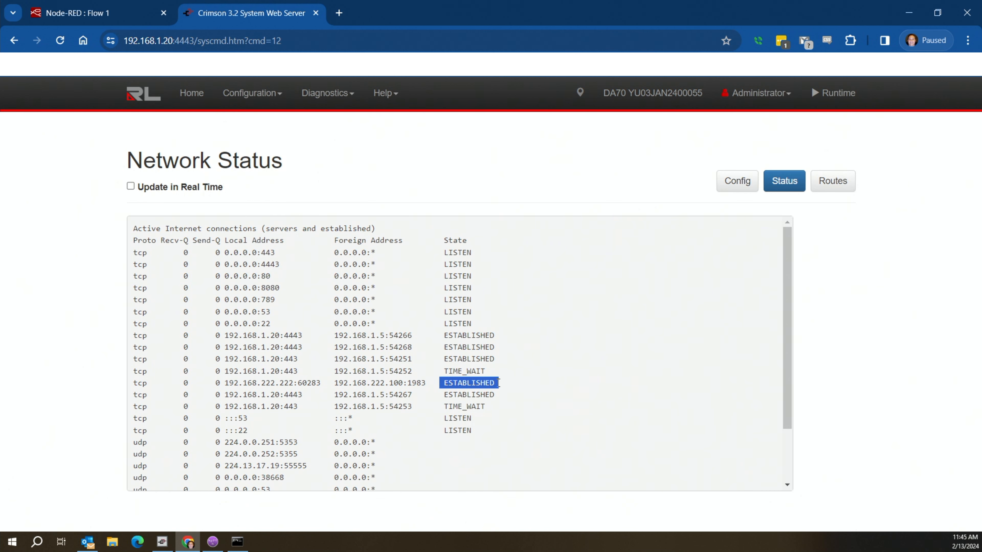
Open the Crimson Console, freeze the display, and select one received DAsub payload.
mouse_move(320, 94)
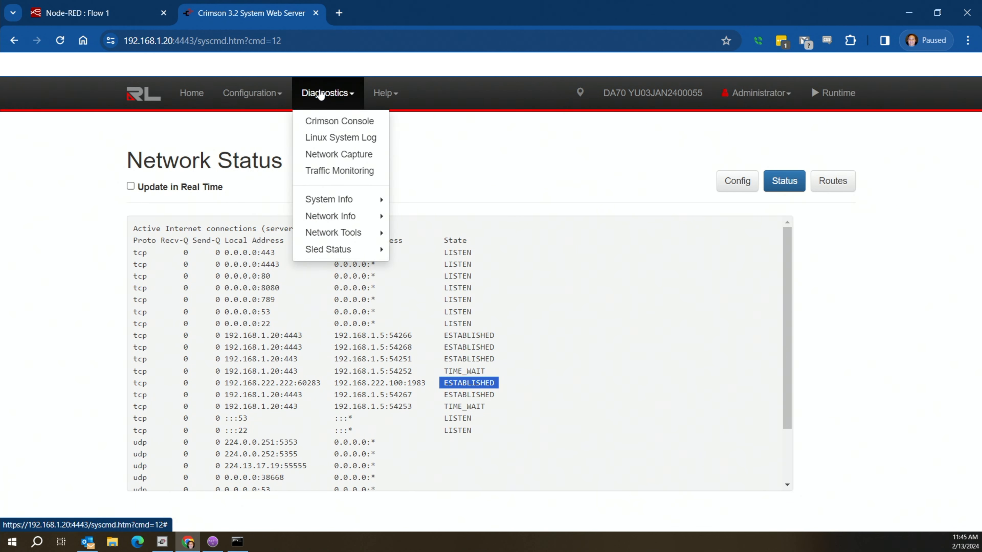
click(325, 121)
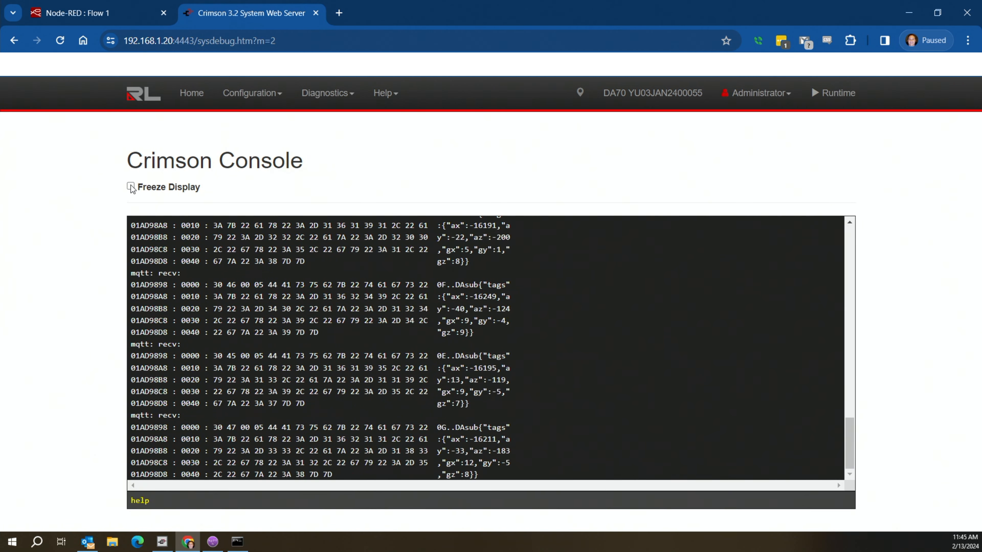
click(130, 187)
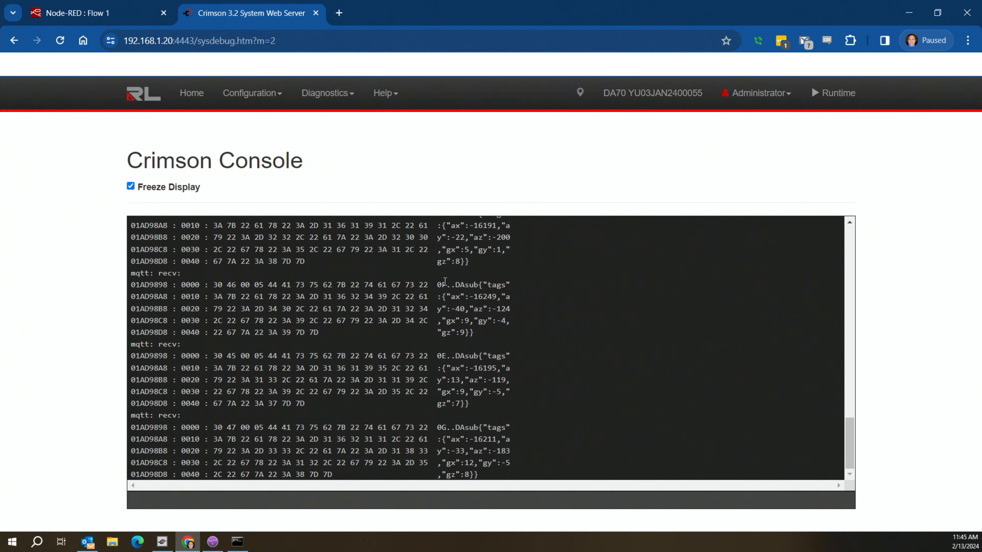
drag(456, 285, 521, 336)
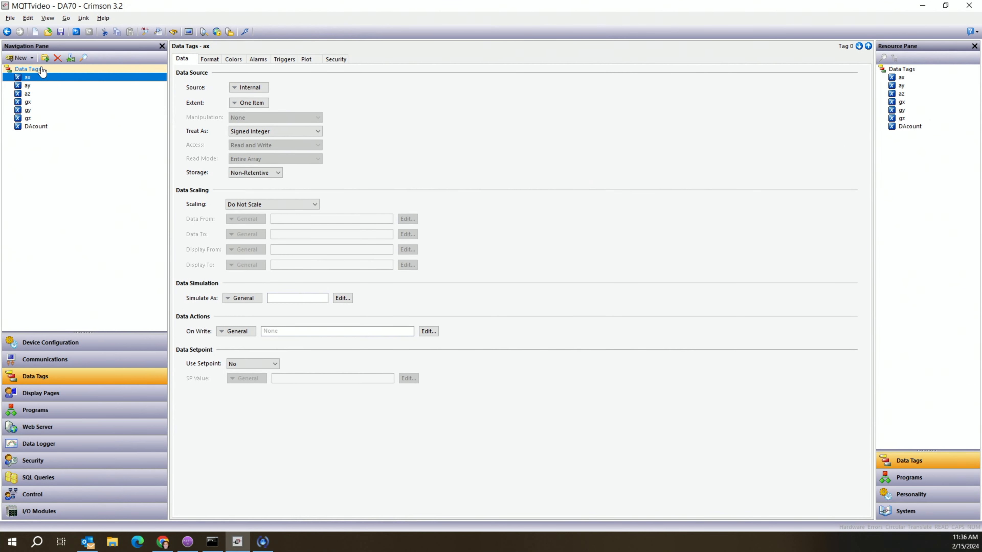
Review Program1's source and highlight the DAcount = DAcount + 1 increment line.
click(37, 127)
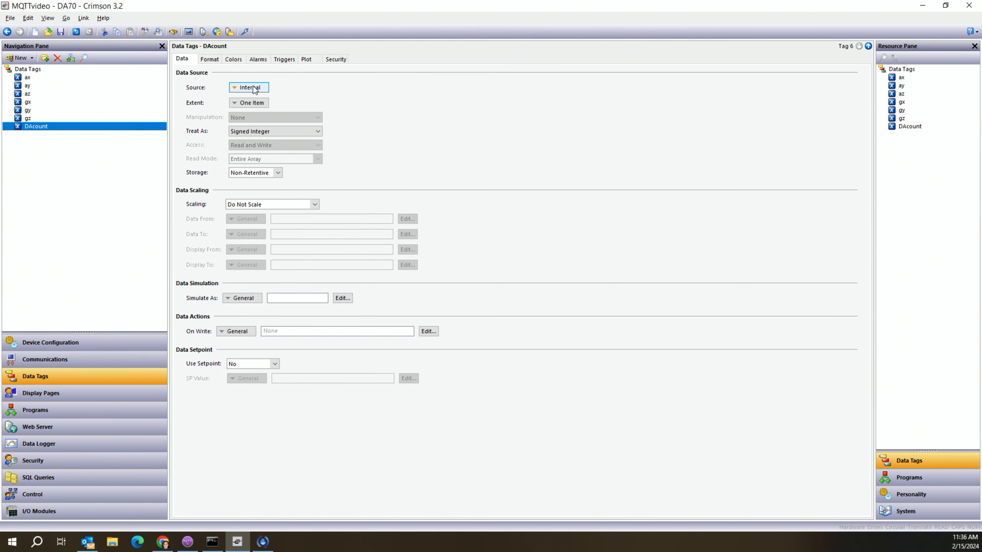
mouse_move(254, 89)
mouse_move(266, 132)
click(50, 410)
drag(279, 120, 189, 120)
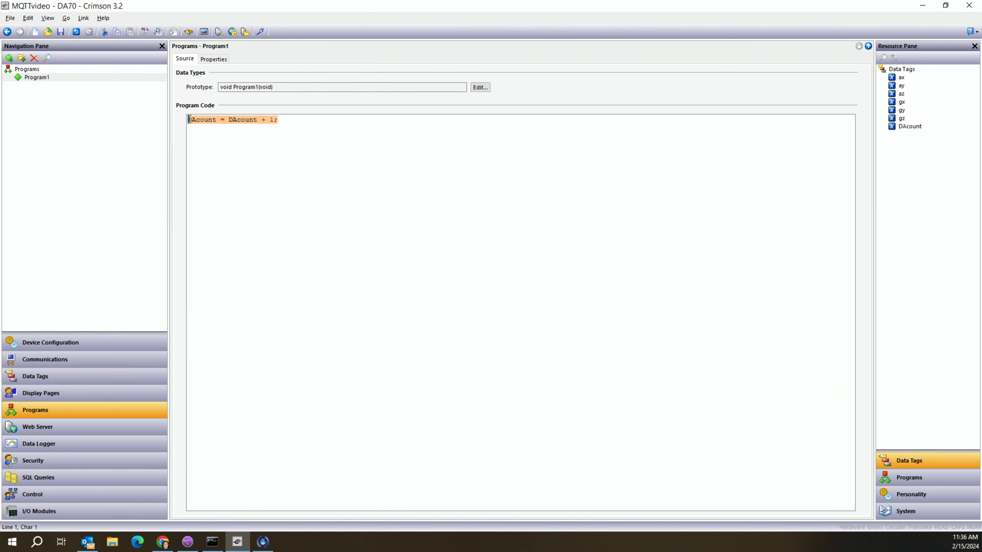
Confirm the Display Pages global On Tick action is Run(Program1), then bring up Page1.
click(54, 393)
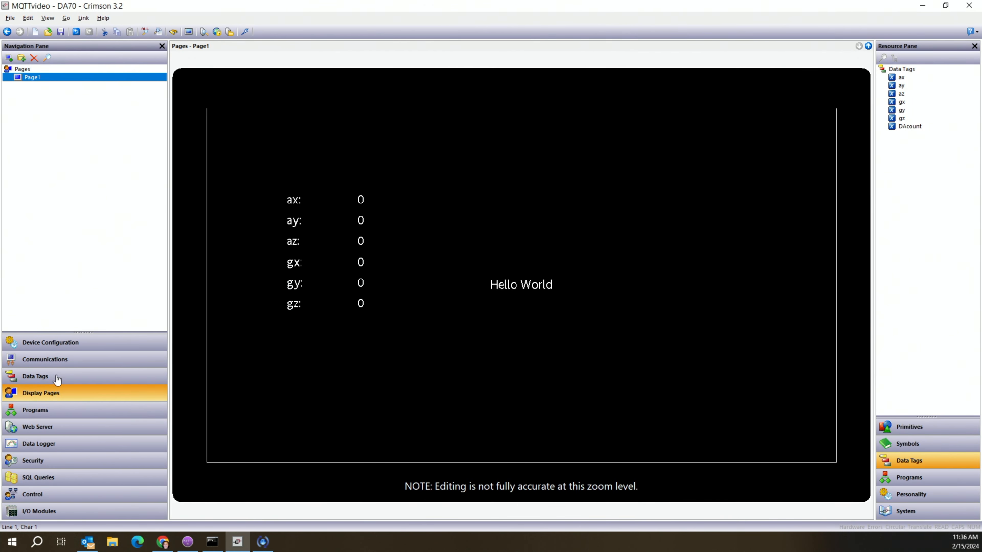
click(23, 69)
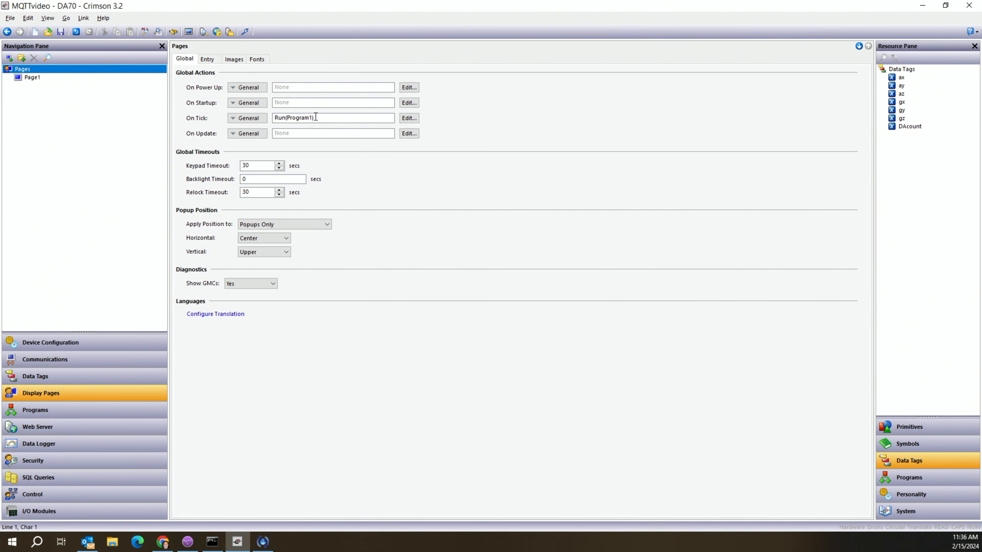
drag(320, 117, 277, 118)
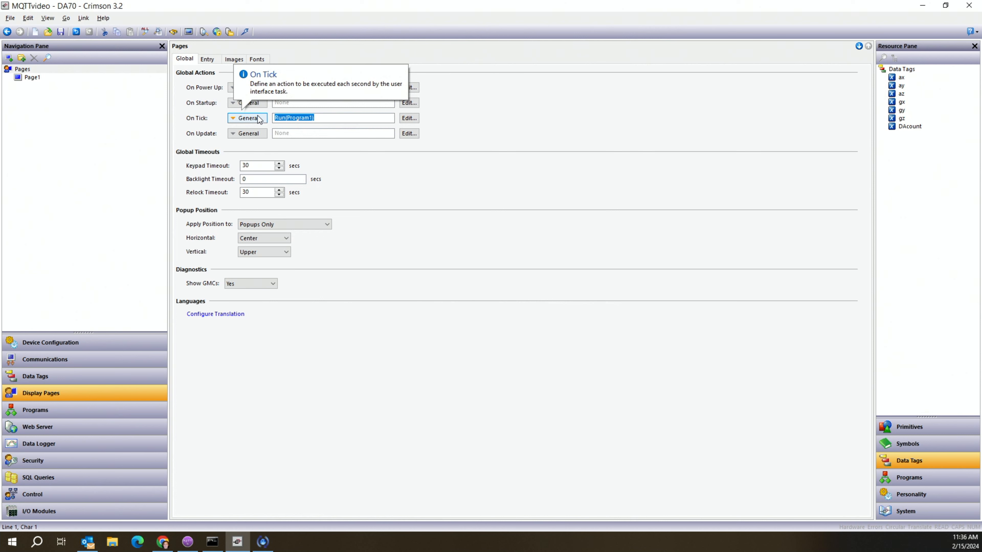
click(34, 78)
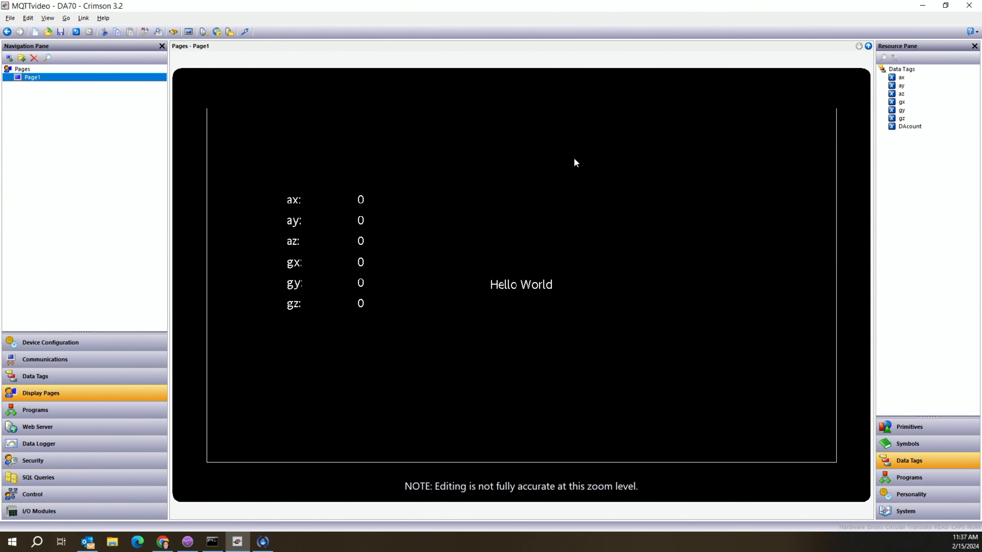
Place a DAcount readout near Page1's top in Hei 24 Regular font, then download the database.
drag(901, 130, 574, 181)
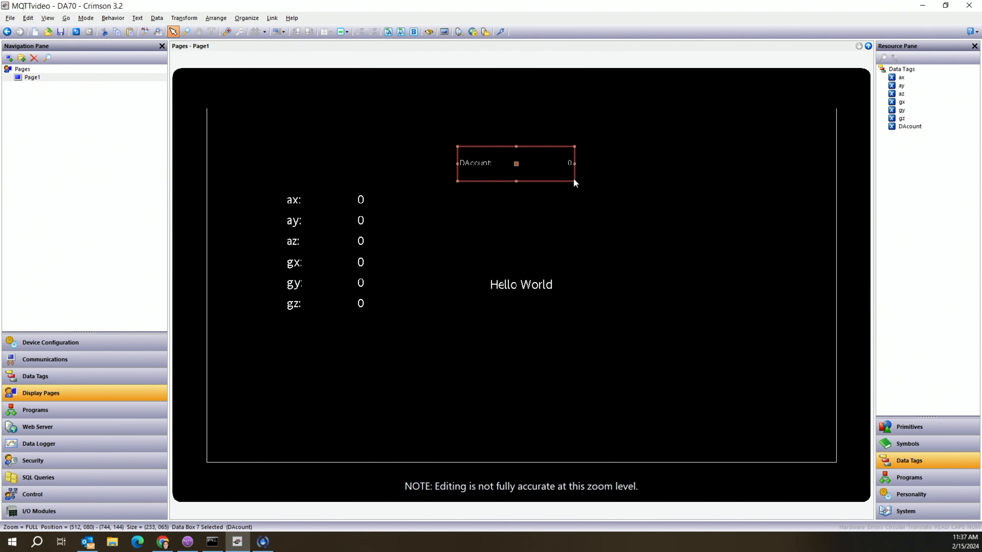
double_click(517, 163)
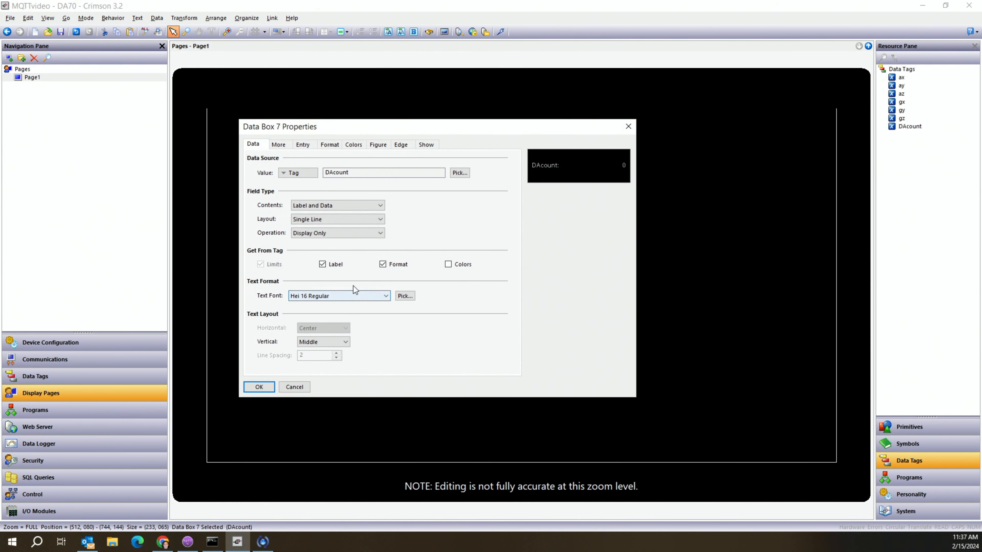
click(351, 295)
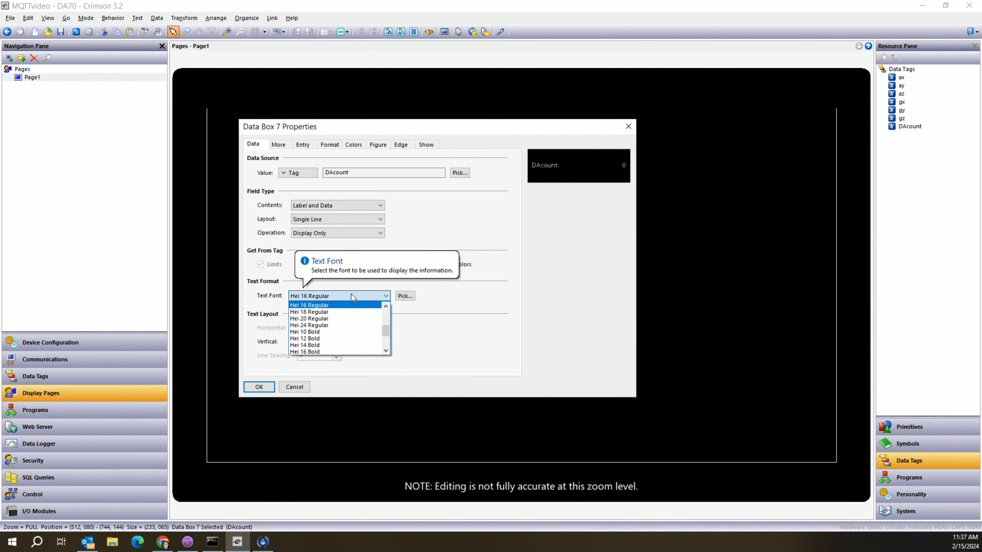
click(327, 325)
click(268, 388)
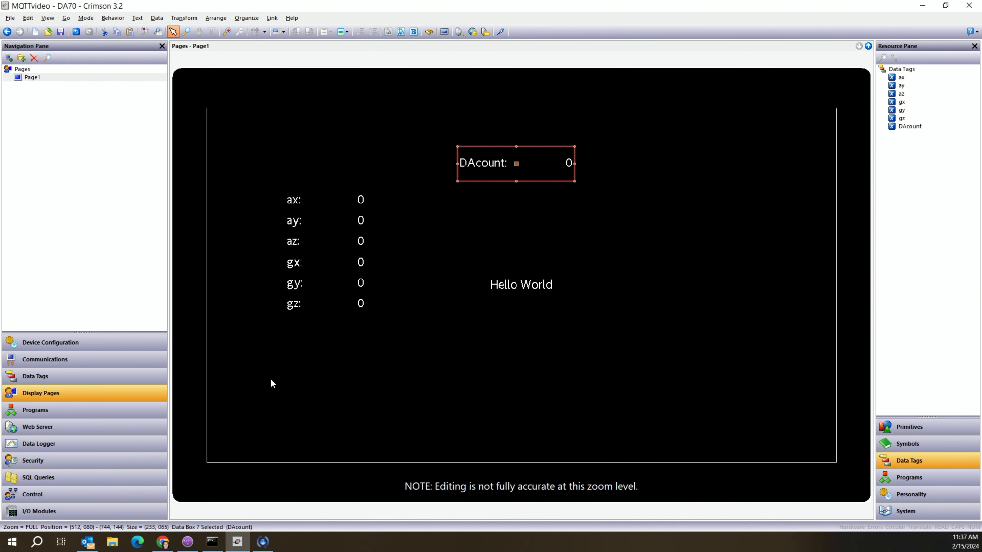
click(501, 32)
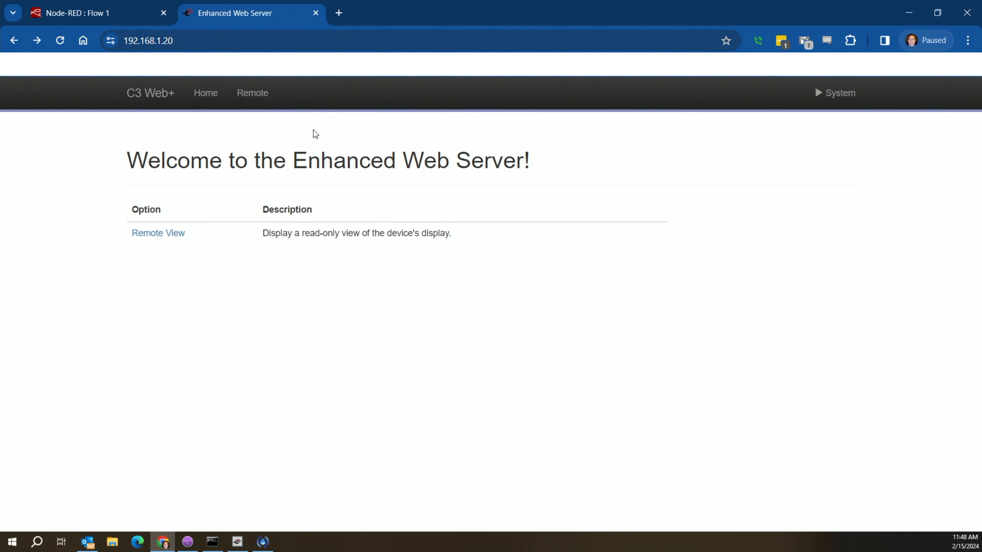
Freeze the device's Diagnostics > Crimson Console and select a sent DApub message showing DAcount.
click(824, 93)
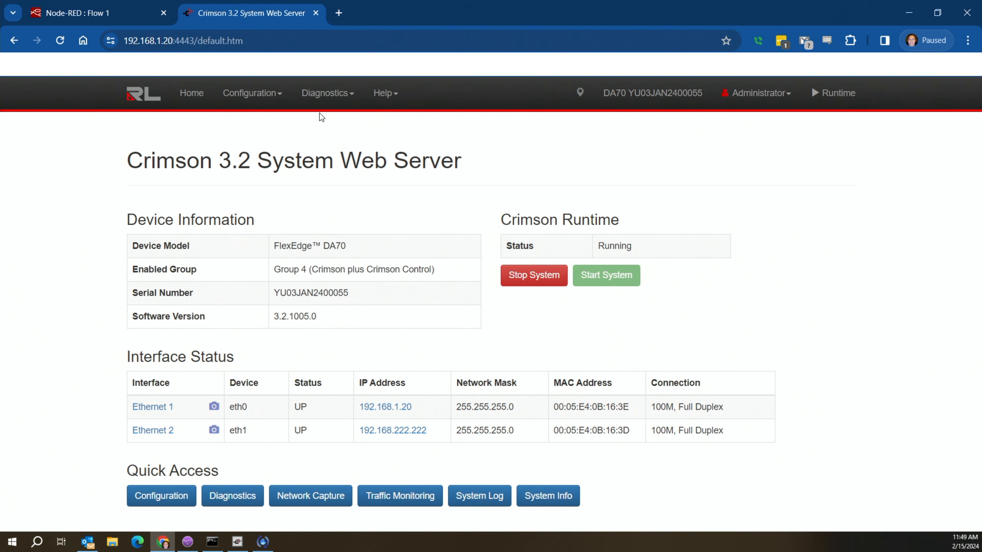
click(322, 94)
click(339, 121)
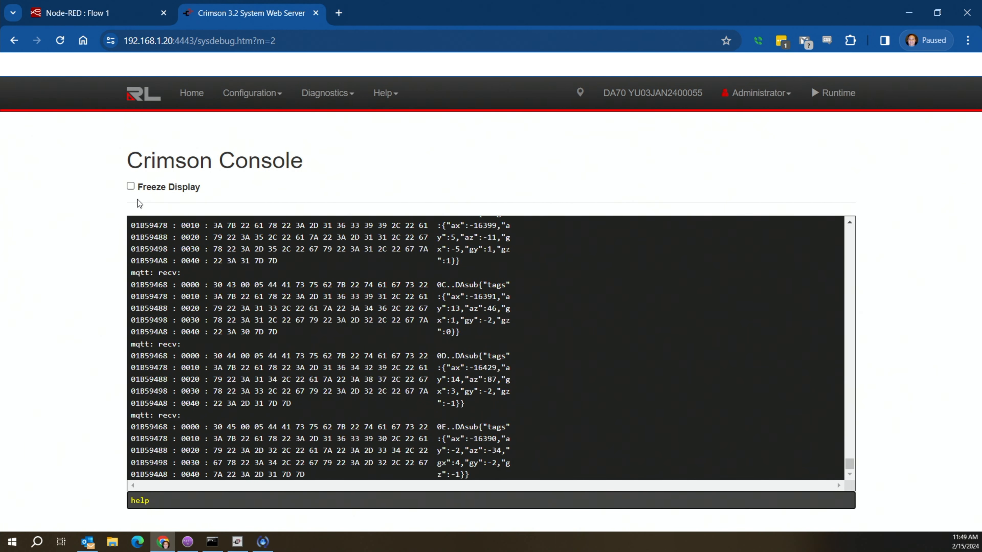
click(130, 186)
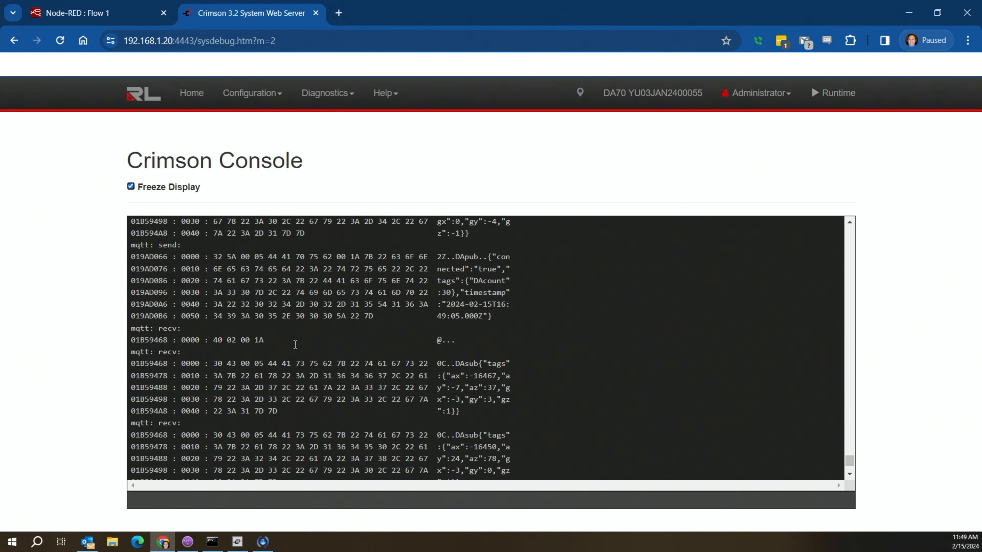
drag(456, 256, 389, 303)
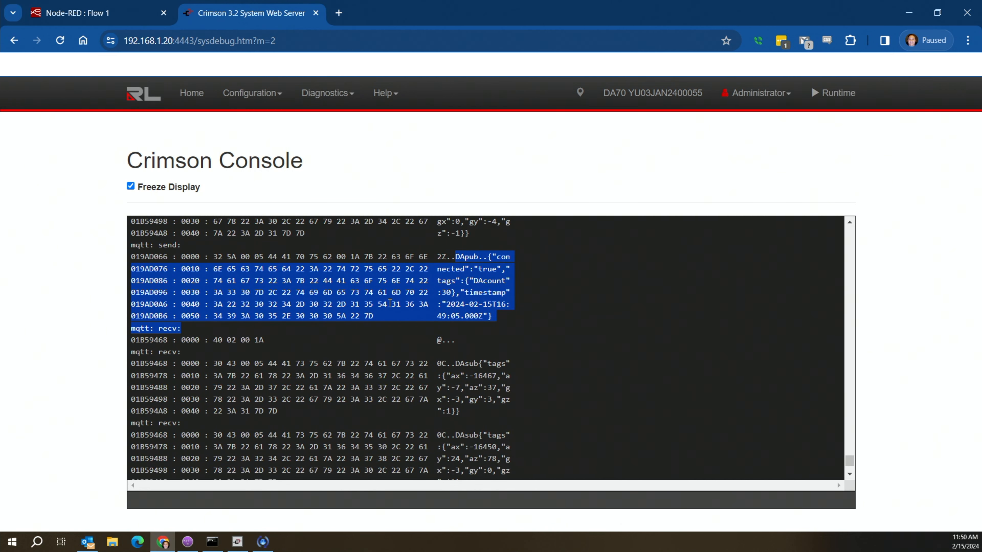
click(189, 543)
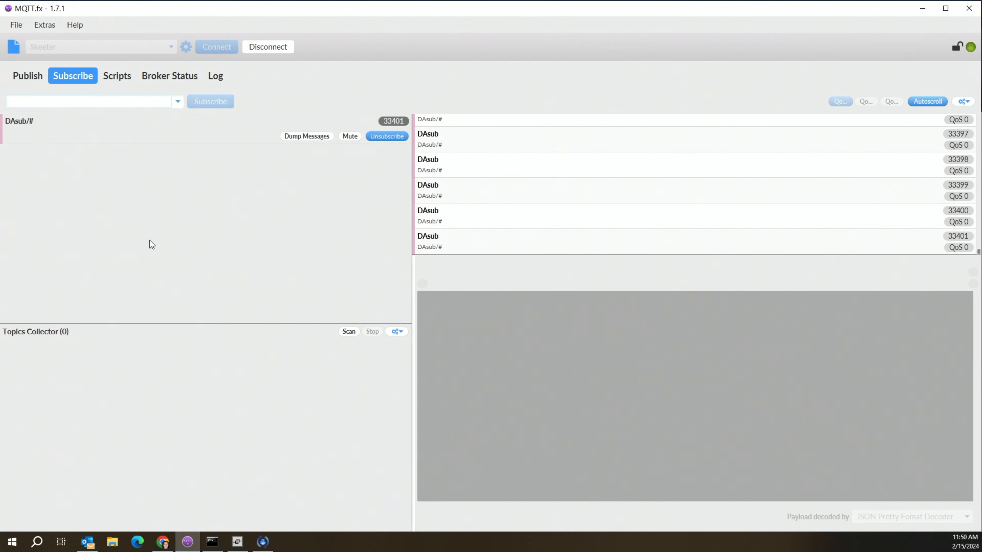
Subscribe to the DApub/# topic in the Subscribe tab.
text(DApub/#)
key(Return)
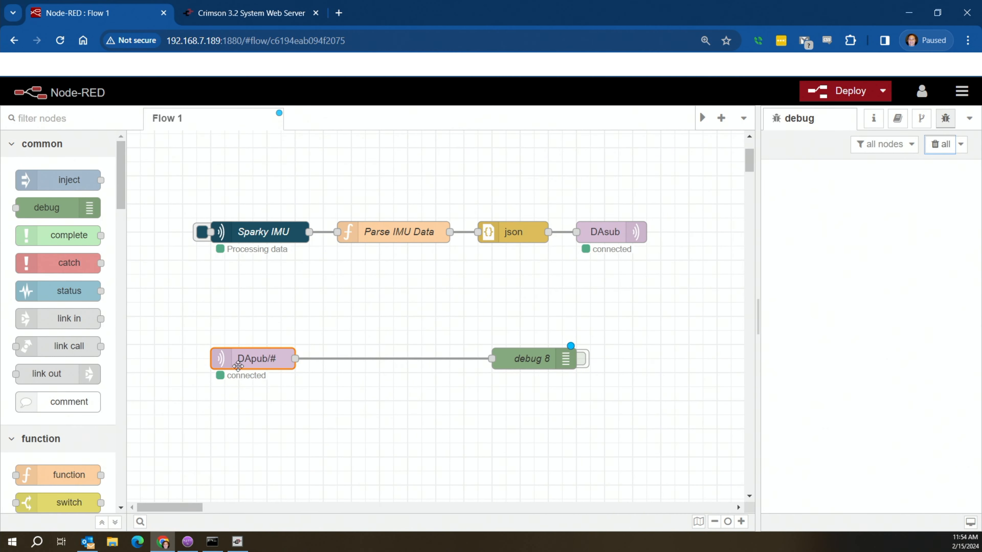
Verify the DApub/# node's topic, toggle debug 8, and expand a message's tags to reveal DAcount.
double_click(239, 359)
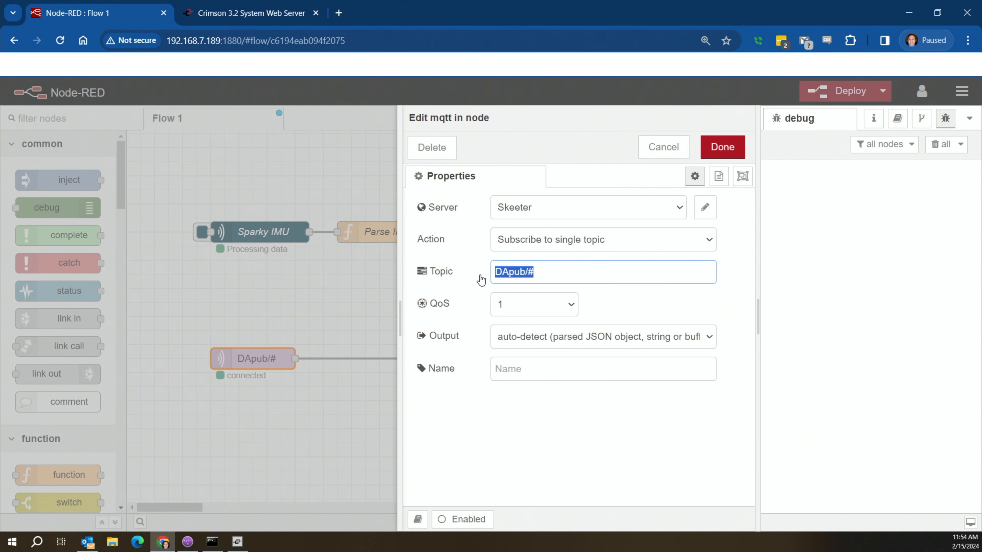
click(733, 148)
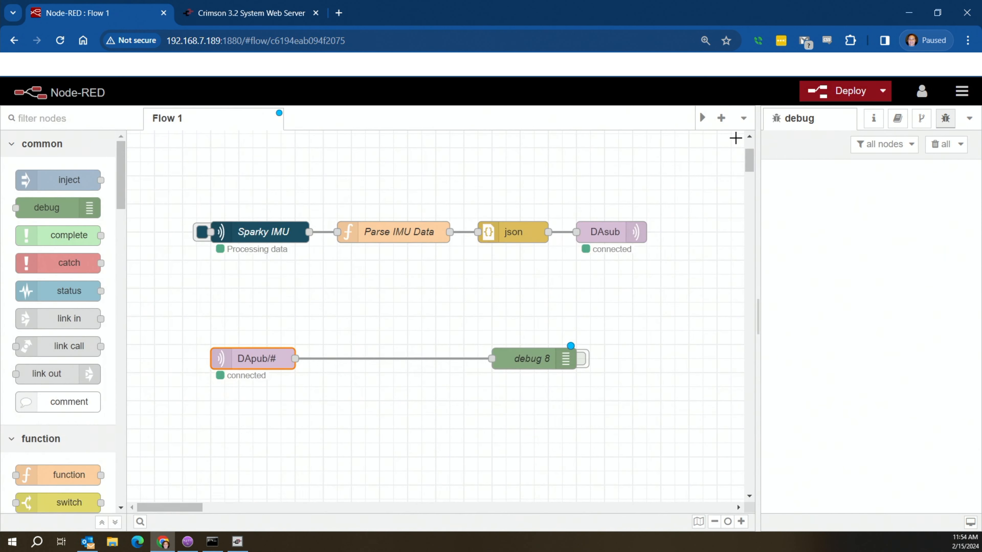
click(581, 363)
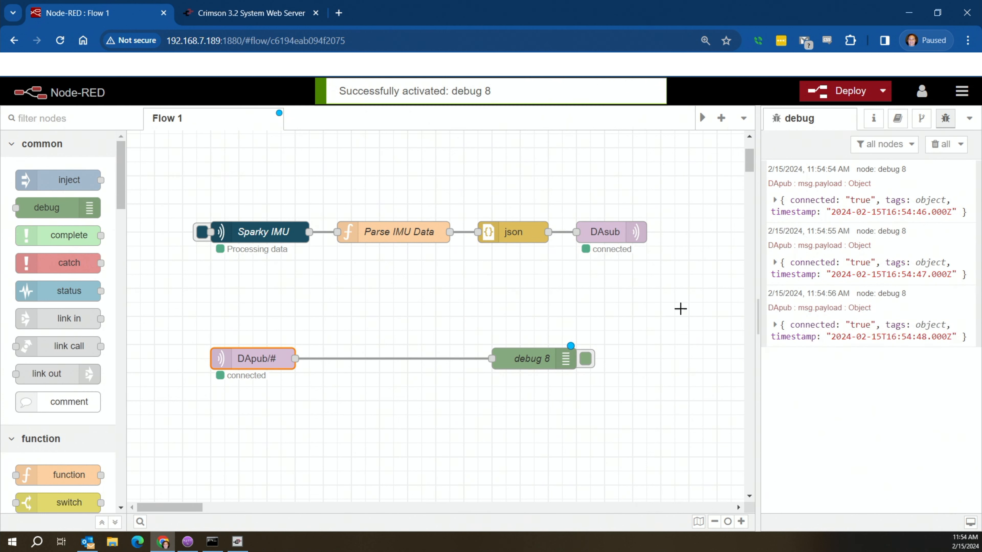
click(584, 362)
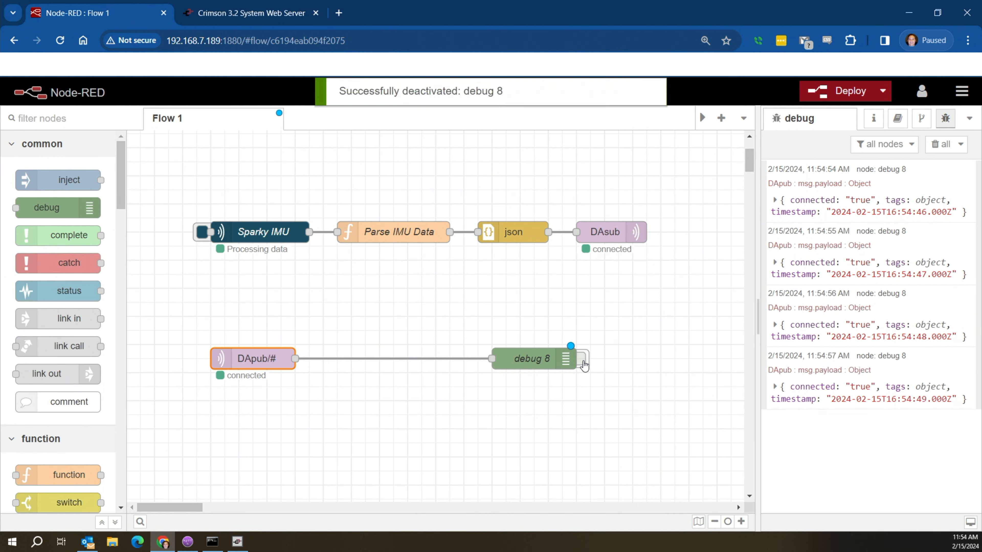
click(775, 263)
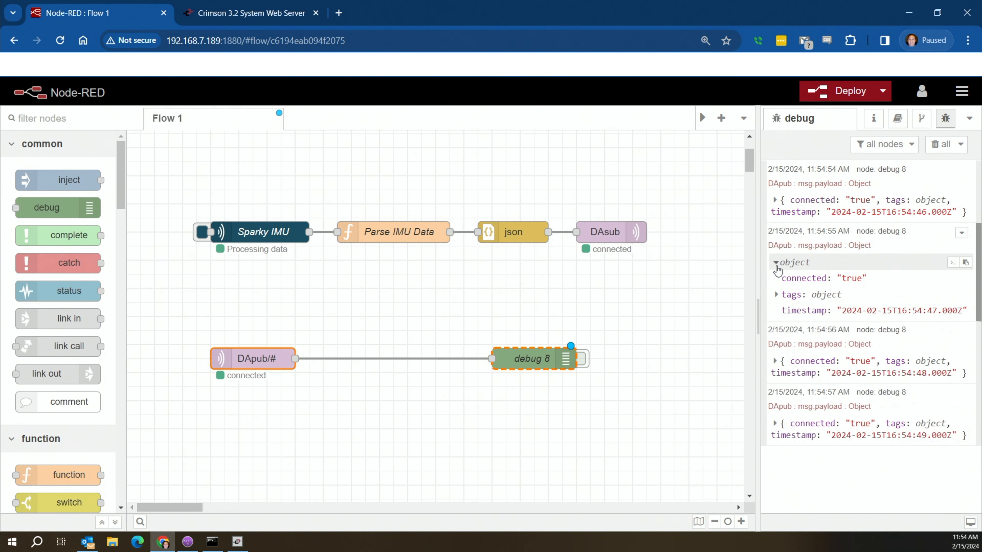
click(777, 295)
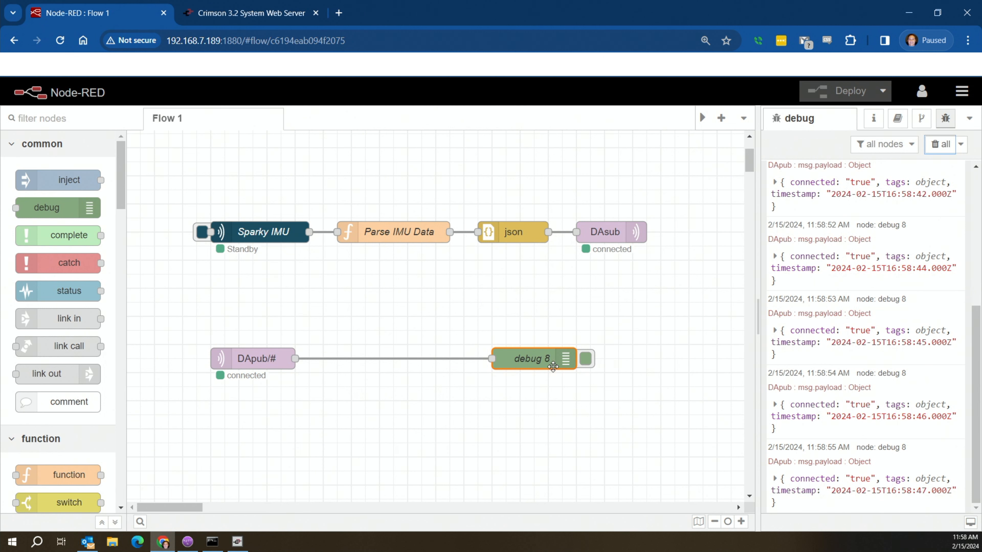
Change debug 8's output to msg.payload.tags.DAcount and deploy the flow.
double_click(532, 362)
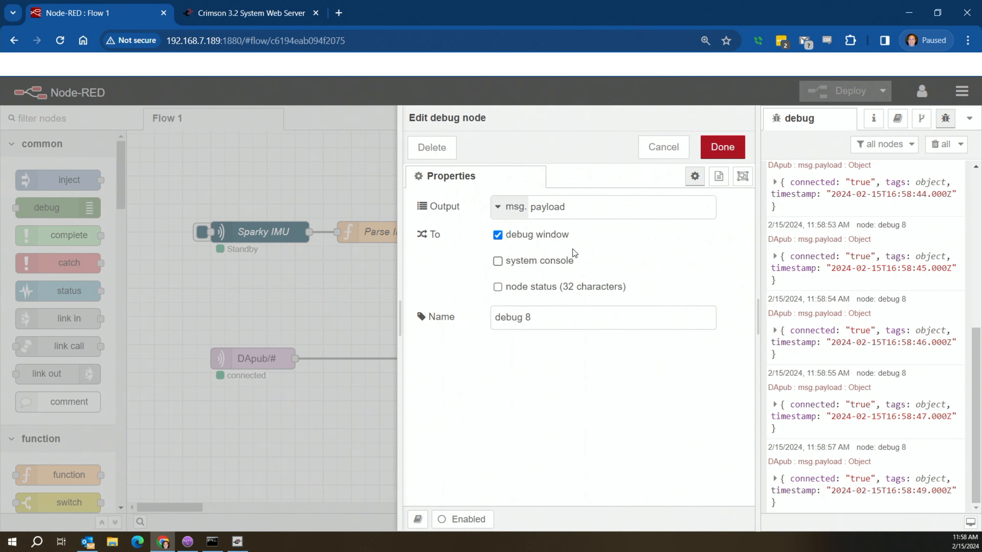
text(.)
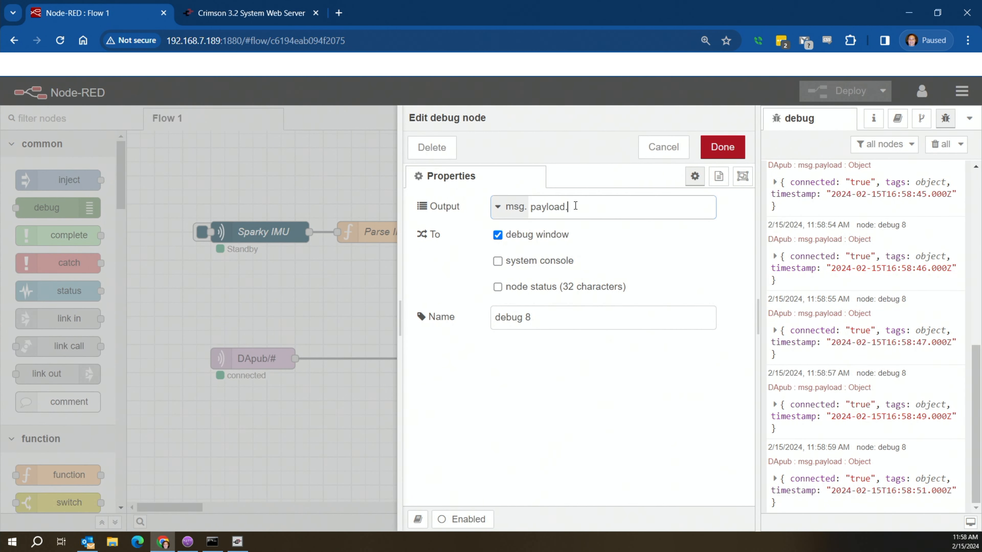
text(tags)
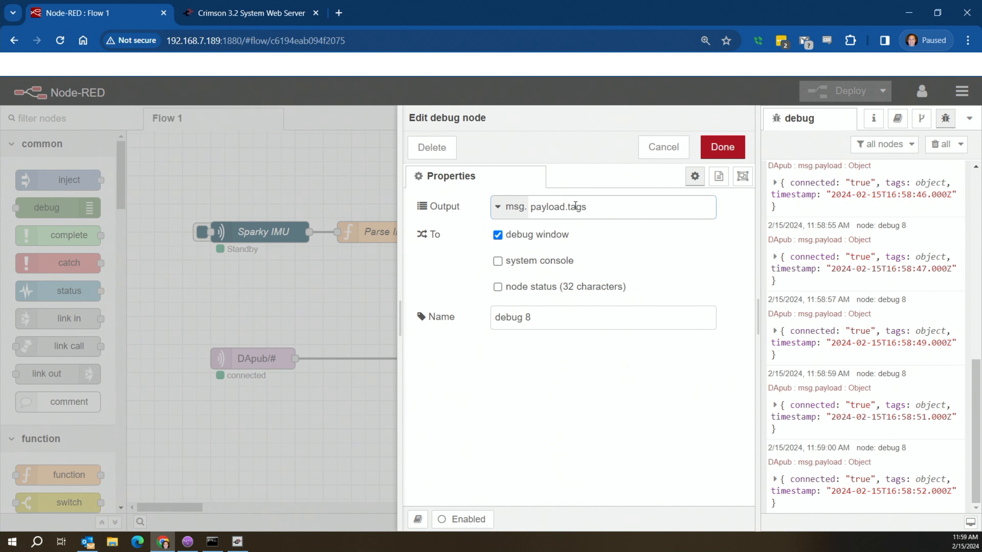
text(.DA)
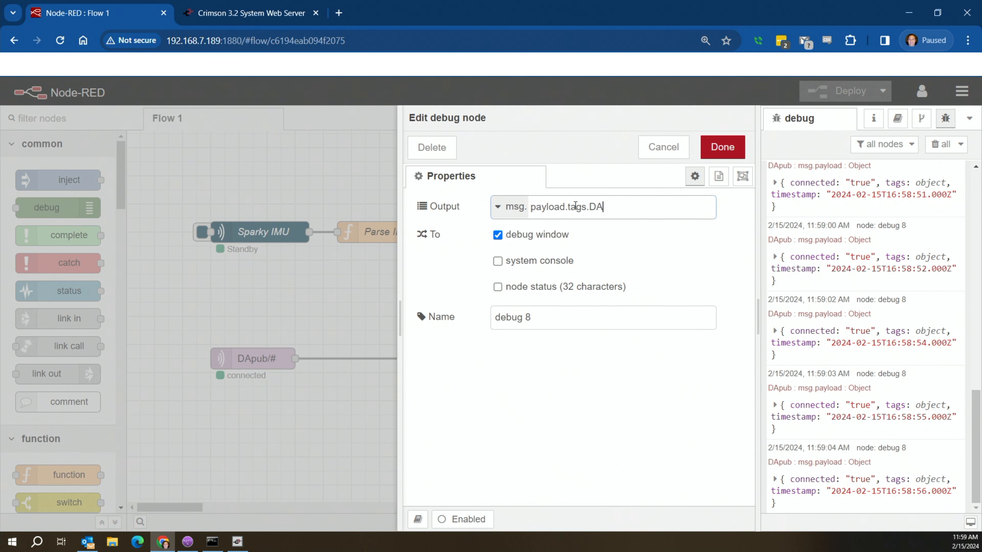
text(count)
click(716, 149)
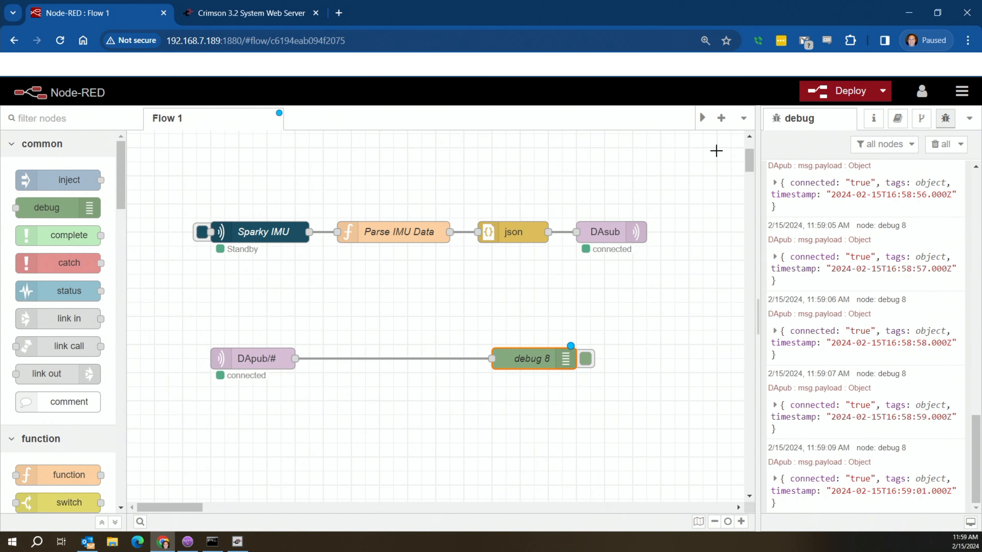
click(847, 90)
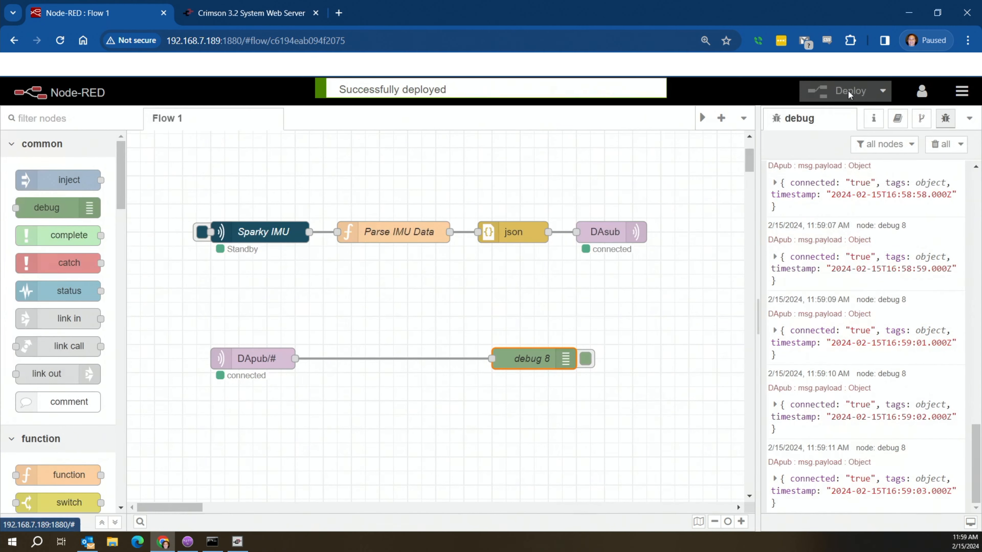